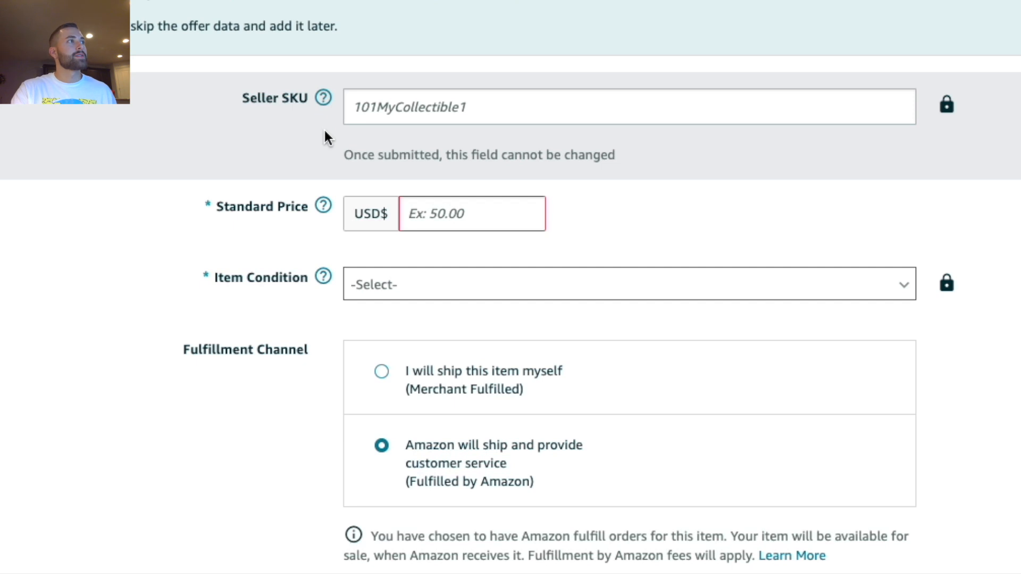
- Enter iphone-SE-case as the Seller SKU of the offer
{"action": "left_click", "coordinate": [358, 113]}
{"action": "type", "text": "i"}
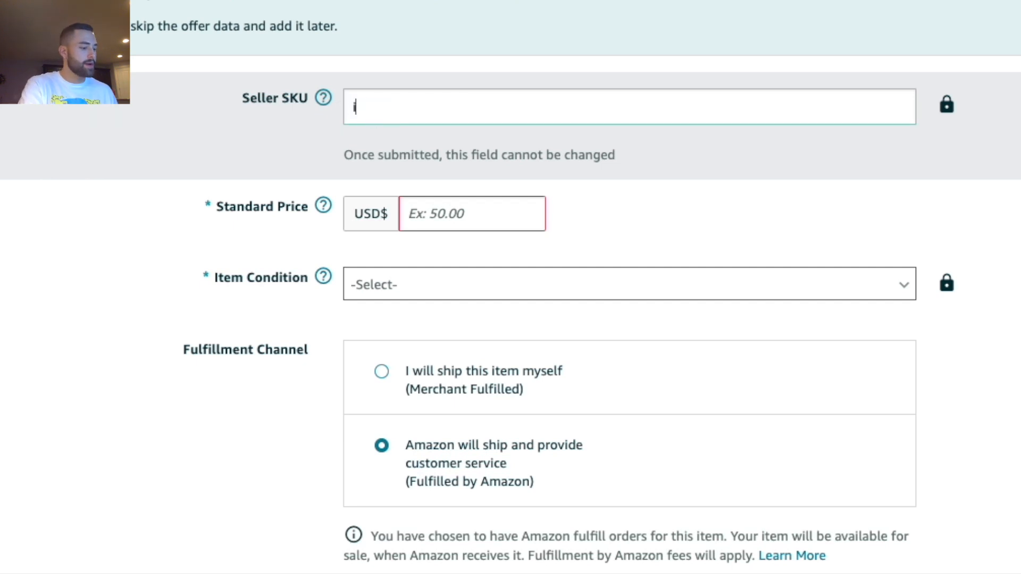
{"action": "type", "text": "phone-SE"}
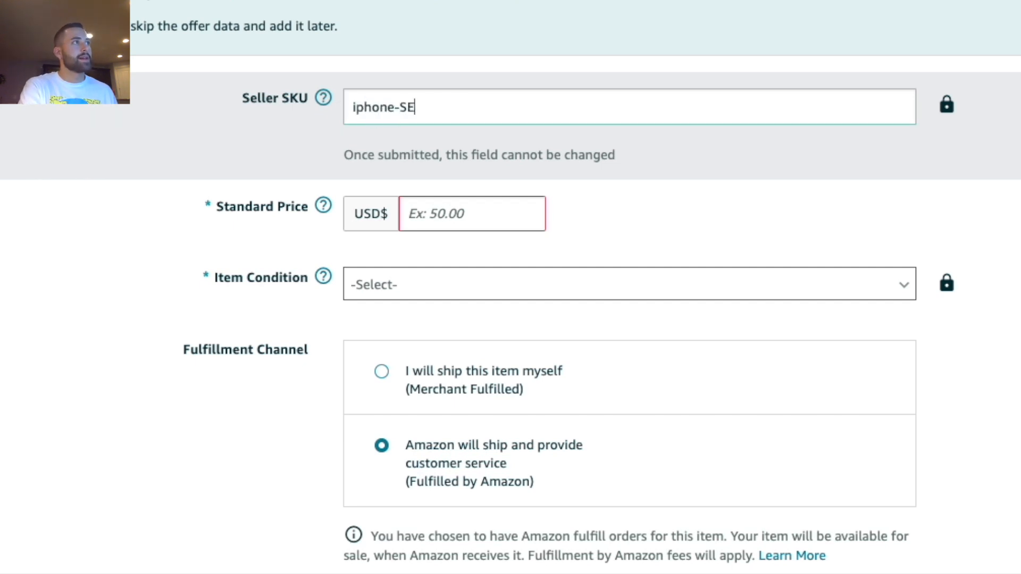
{"action": "type", "text": "-case"}
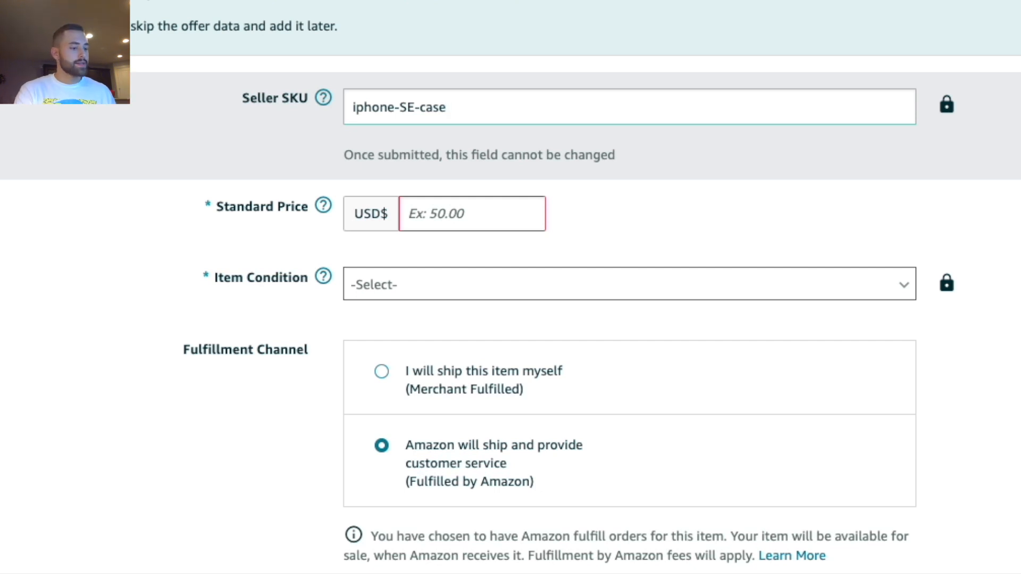
{"action": "type", "text": "-"}
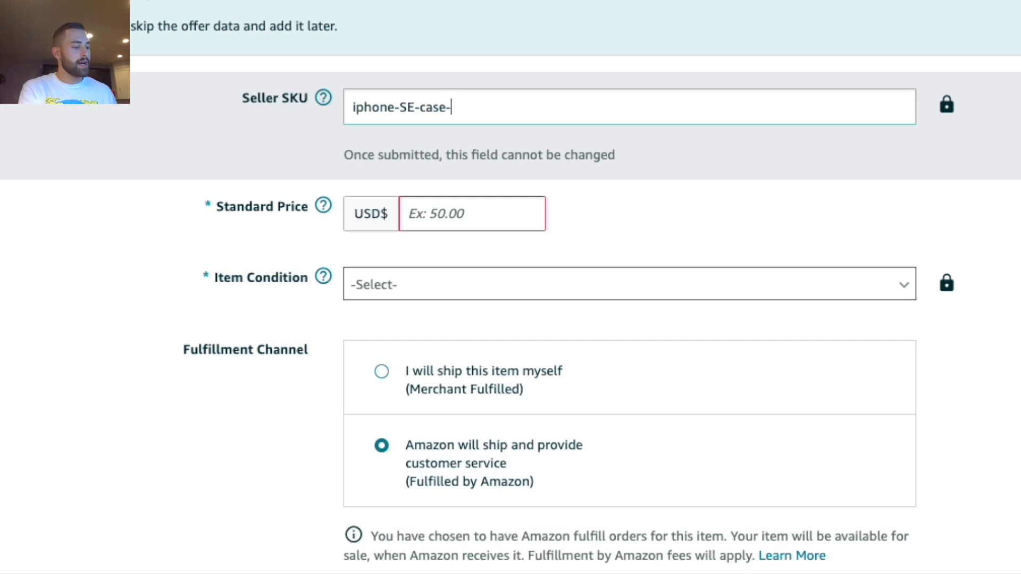
{"action": "type", "text": "blue"}
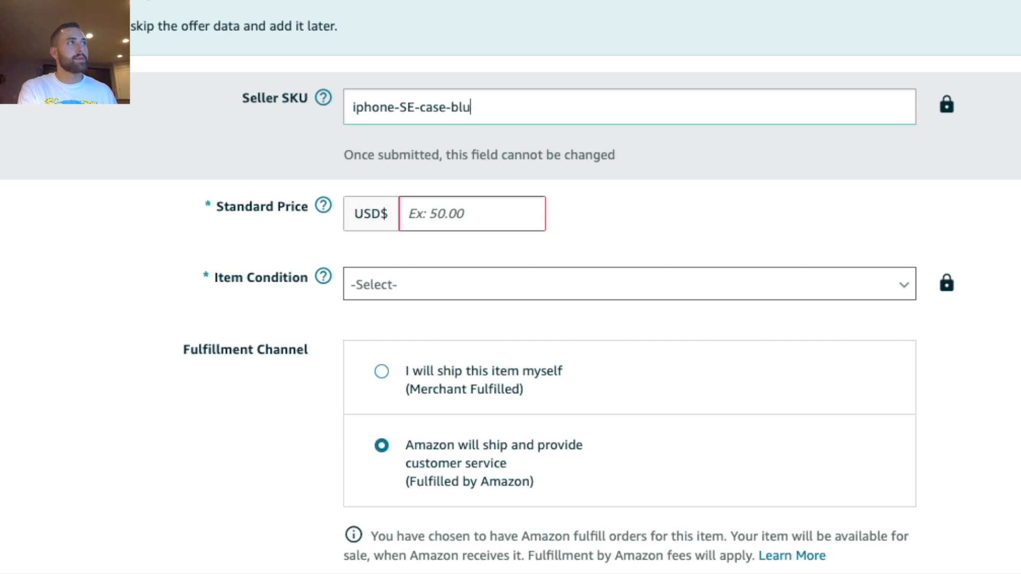
{"action": "key", "text": "BackSpace"}
{"action": "key", "text": "BackSpace"}
{"action": "key", "text": "BackSpace"}
{"action": "key", "text": "BackSpace"}
{"action": "key", "text": "BackSpace"}
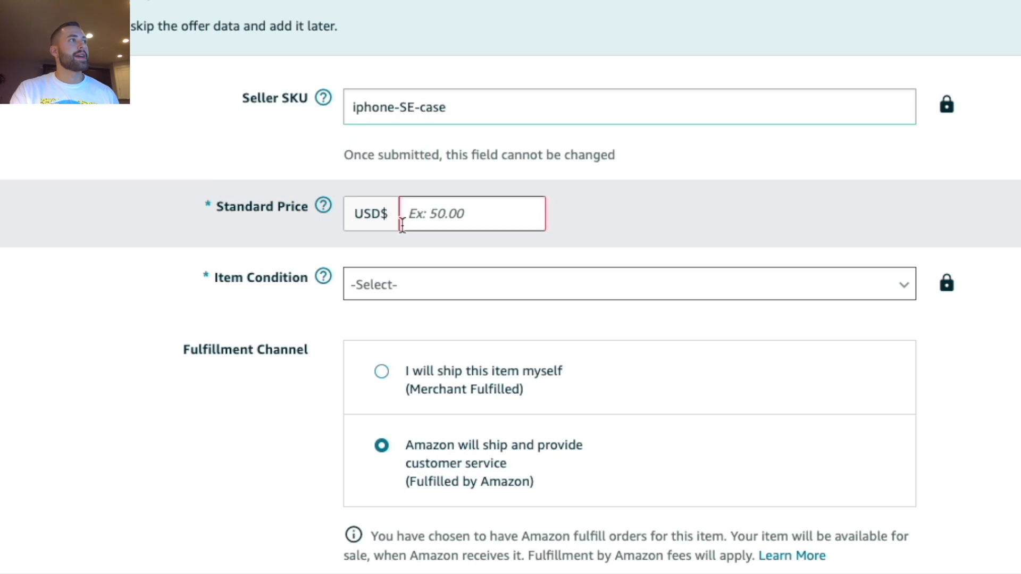
- Set the standard price to 5.99 USD and the item condition to New
{"action": "left_click", "coordinate": [439, 224]}
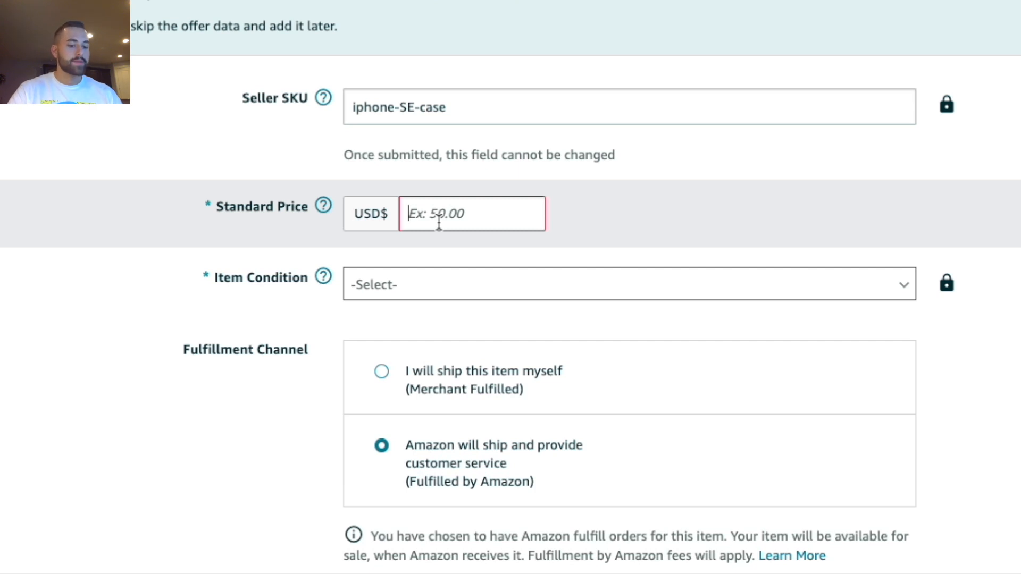
{"action": "type", "text": "5.99"}
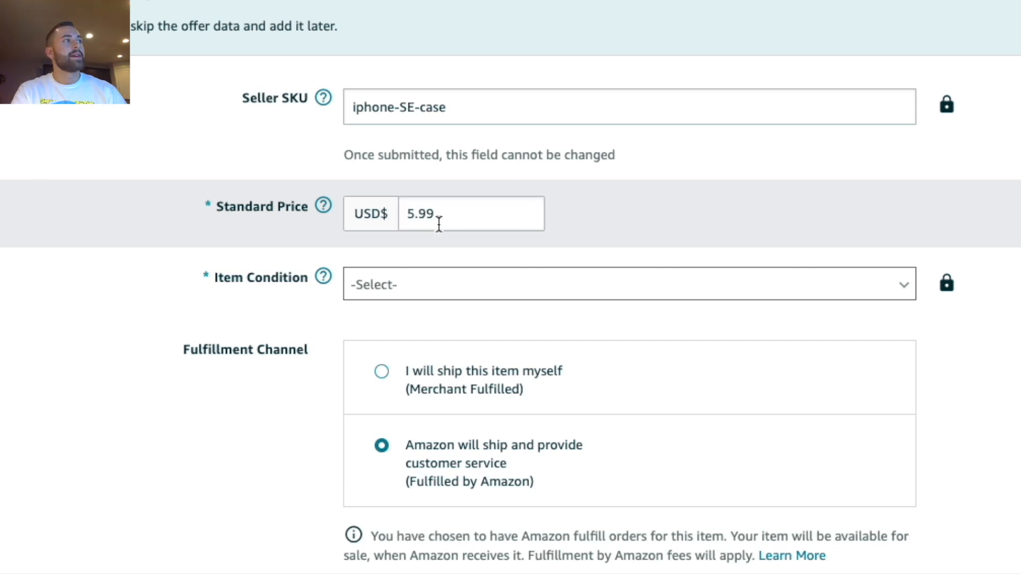
{"action": "scroll", "coordinate": [45, 230], "scroll_direction": "down", "scroll_amount": 1}
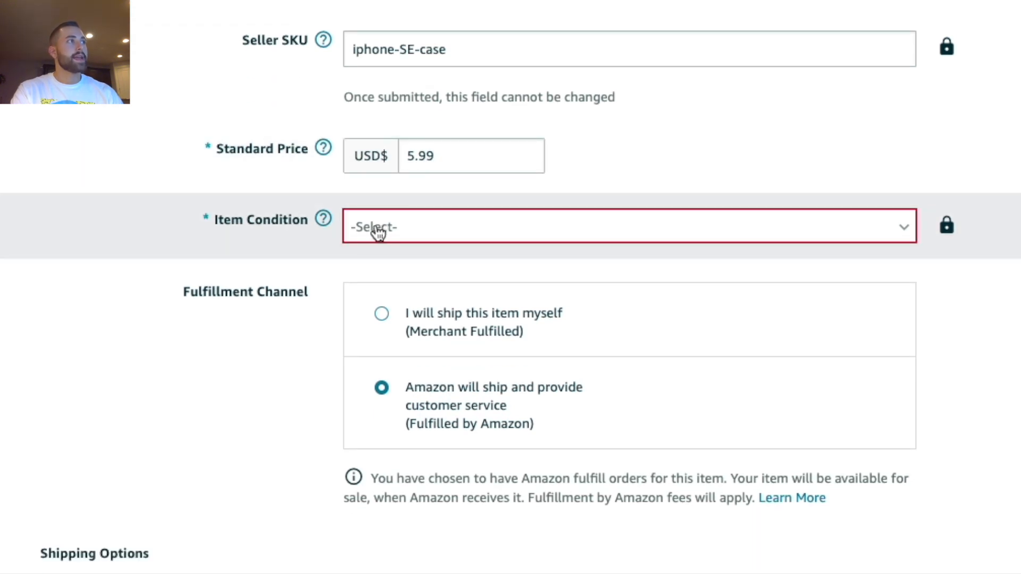
{"action": "left_click", "coordinate": [378, 230]}
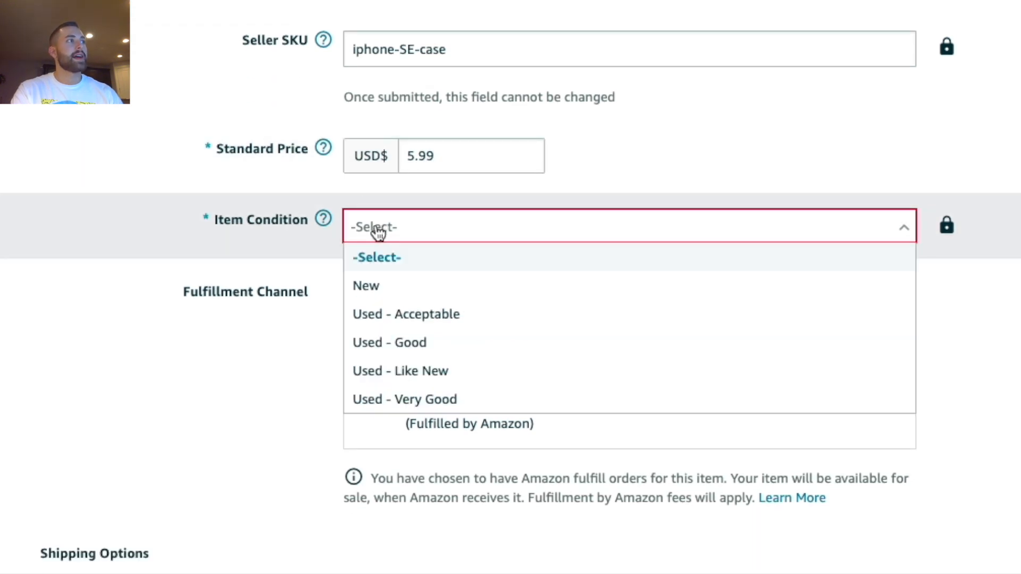
{"action": "left_click", "coordinate": [413, 287]}
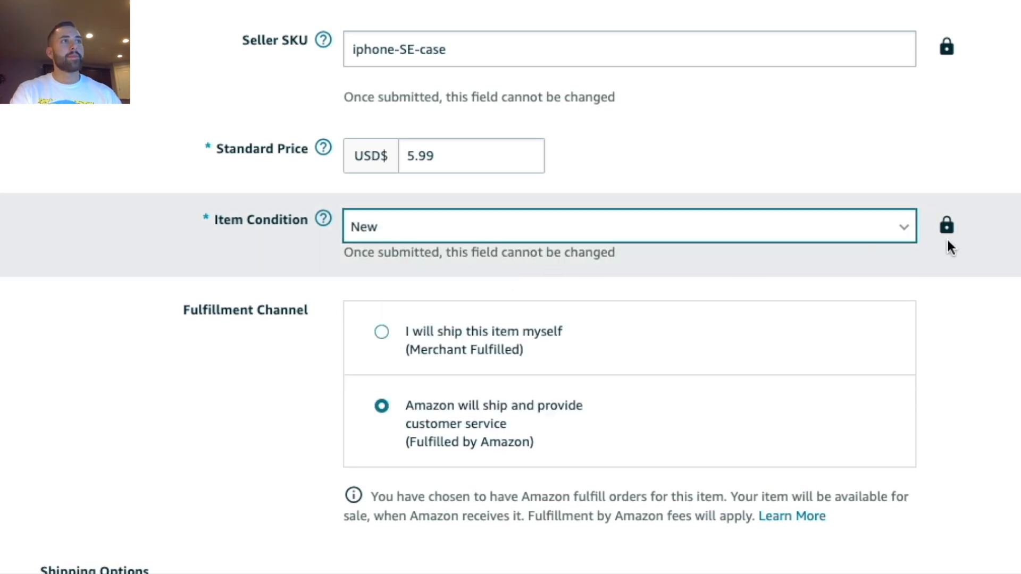
{"action": "mouse_move", "coordinate": [948, 230]}
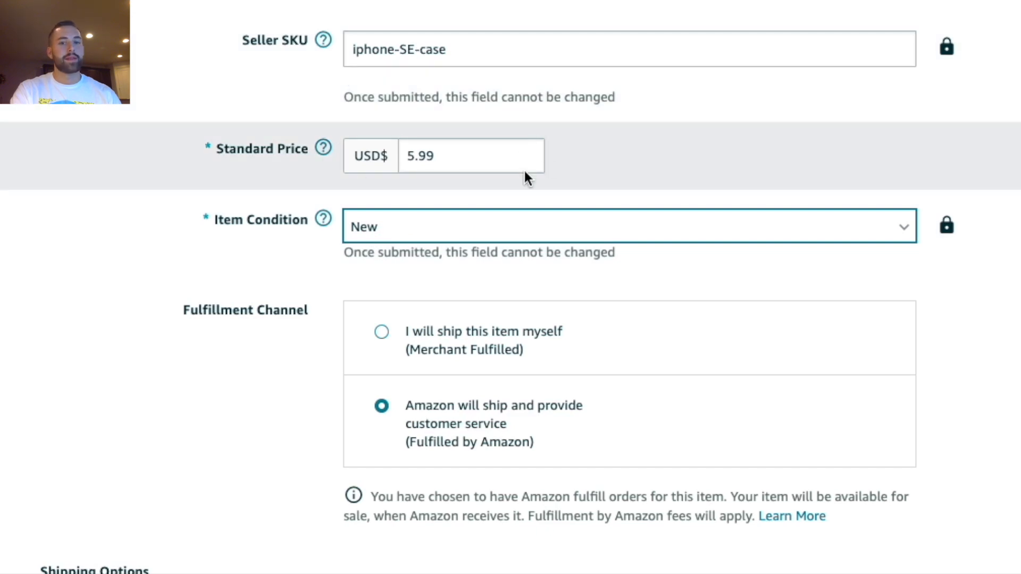
- Choose the Merchant Fulfilled fulfillment channel so the seller ships the item
{"action": "scroll", "coordinate": [373, 135], "scroll_direction": "down", "scroll_amount": 6}
{"action": "scroll", "coordinate": [141, 132], "scroll_direction": "up", "scroll_amount": 3}
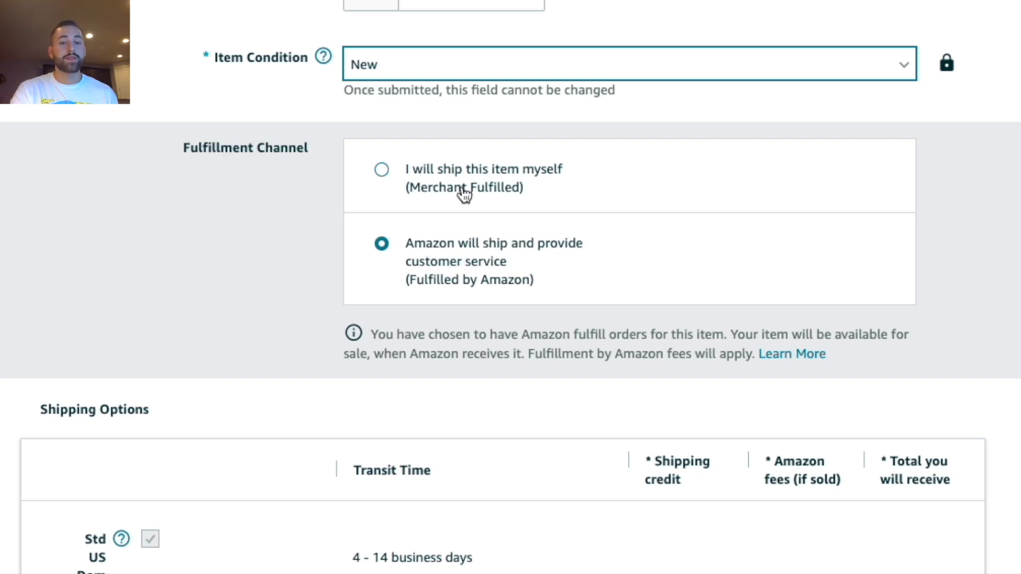
{"action": "left_click", "coordinate": [463, 192]}
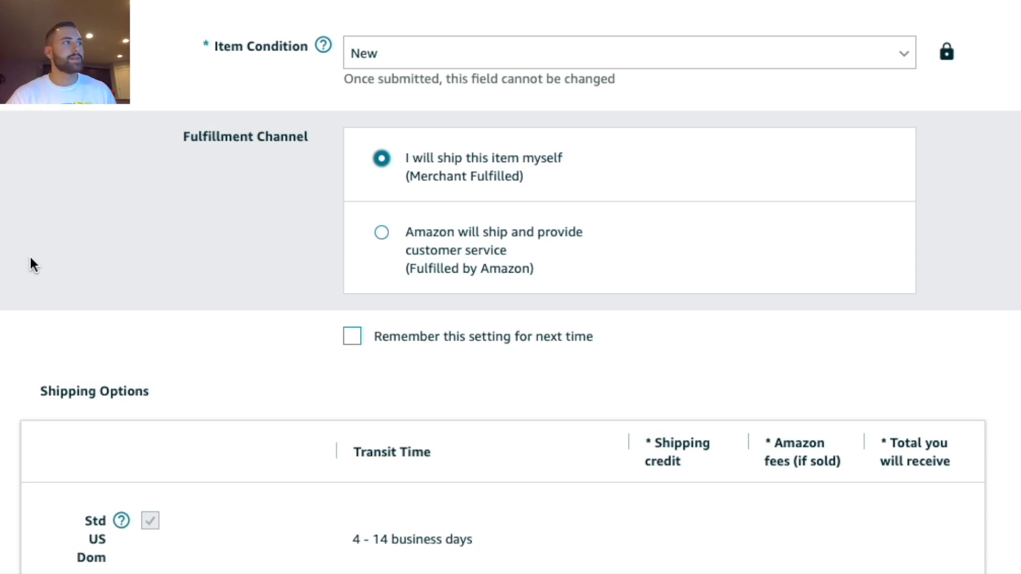
- Enable the Std US Dom Plus shipping option with 3 - 5 business days transit time
{"action": "scroll", "coordinate": [30, 257], "scroll_direction": "down", "scroll_amount": 5}
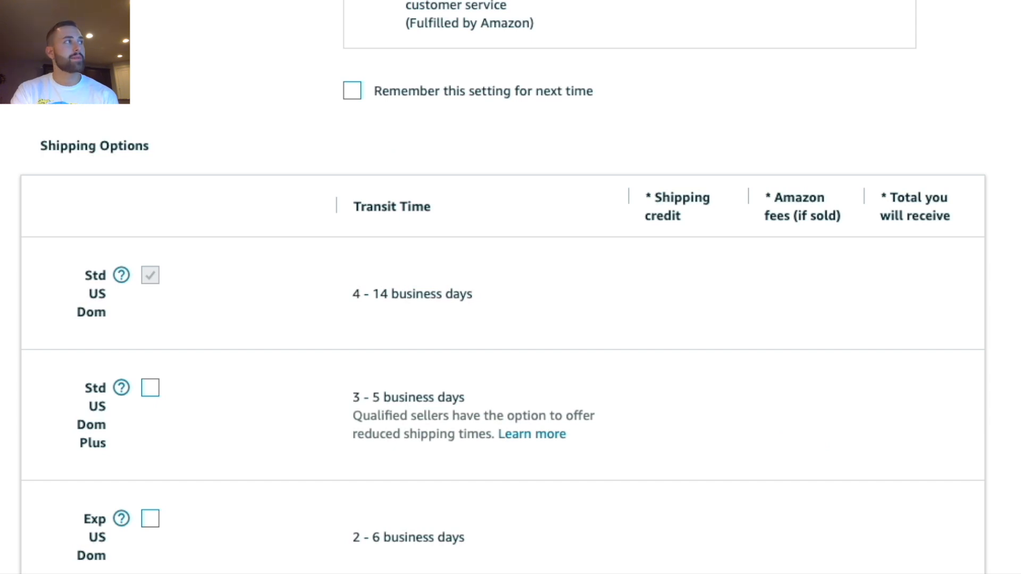
{"action": "scroll", "coordinate": [101, 240], "scroll_direction": "down", "scroll_amount": 1}
{"action": "mouse_move", "coordinate": [118, 216]}
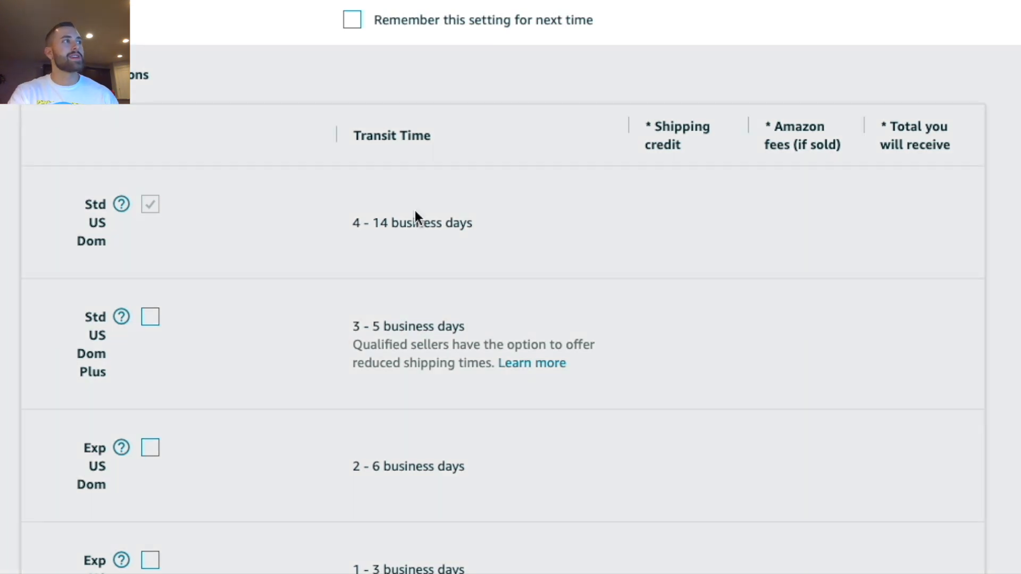
{"action": "triple_click", "coordinate": [389, 221]}
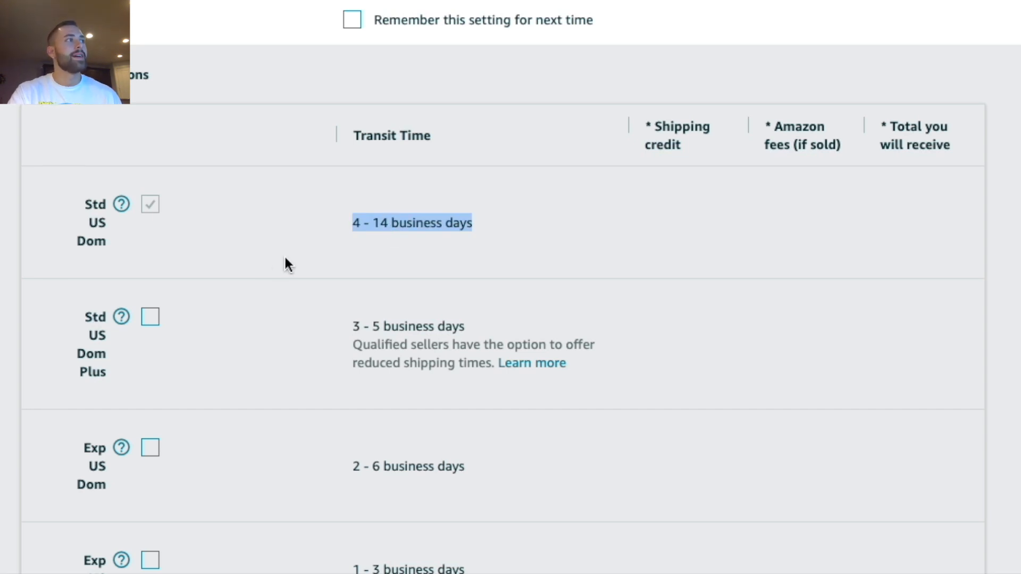
{"action": "left_click", "coordinate": [148, 319]}
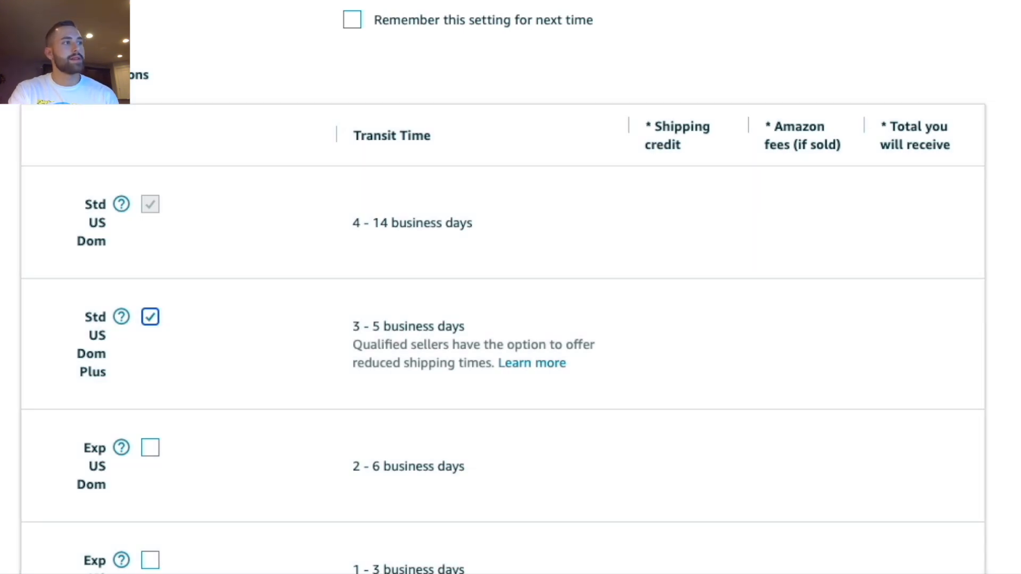
- Turn on Advanced View for the product listing form
{"action": "scroll", "coordinate": [503, 330], "scroll_direction": "up", "scroll_amount": 3}
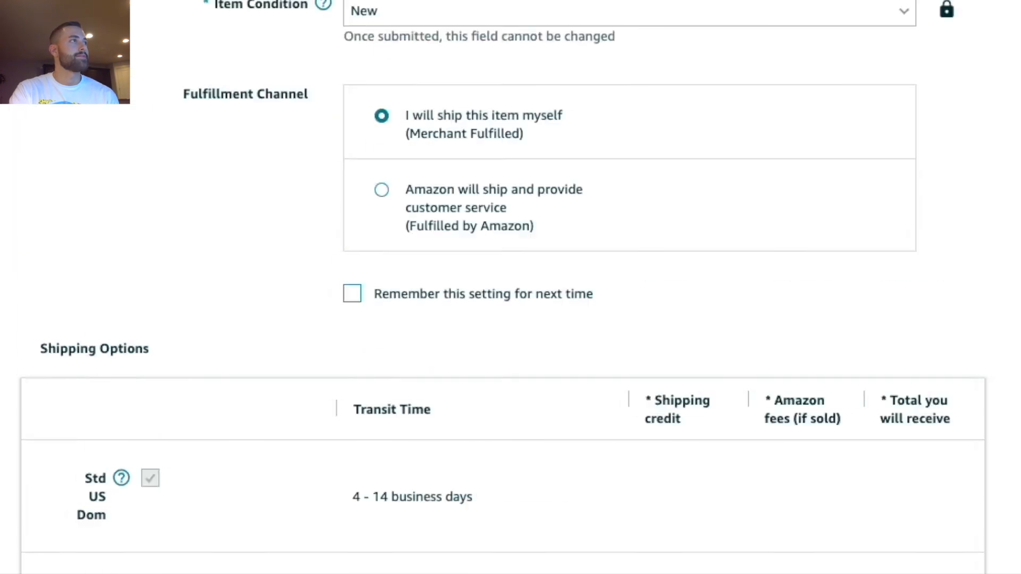
{"action": "scroll", "coordinate": [271, 357], "scroll_direction": "down", "scroll_amount": 8}
{"action": "scroll", "coordinate": [272, 357], "scroll_direction": "up", "scroll_amount": 15}
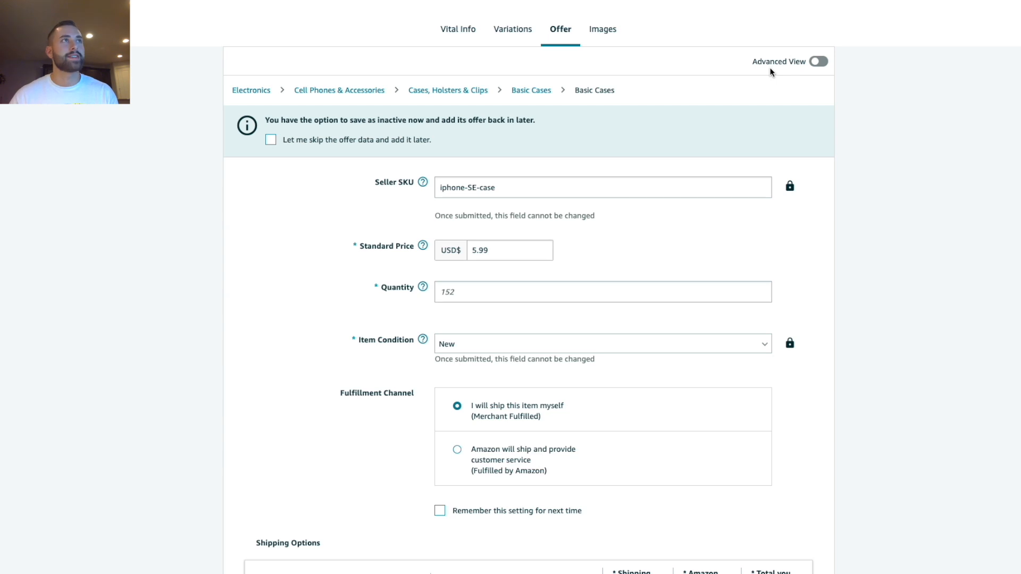
{"action": "left_click", "coordinate": [820, 62]}
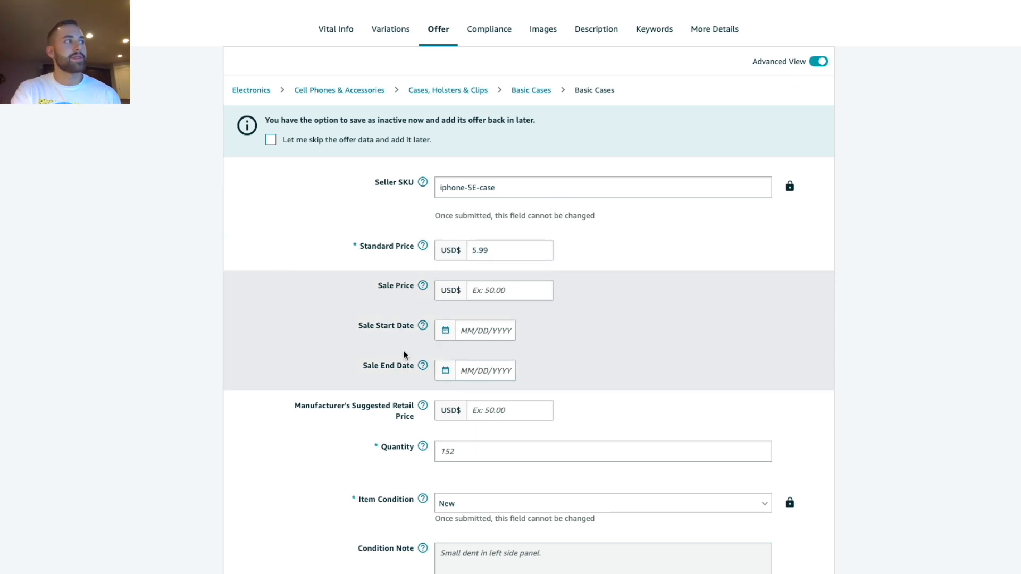
- Look over the additional offer fields and set the sale price to 5.95 USD
{"action": "scroll", "coordinate": [176, 335], "scroll_direction": "down", "scroll_amount": 3}
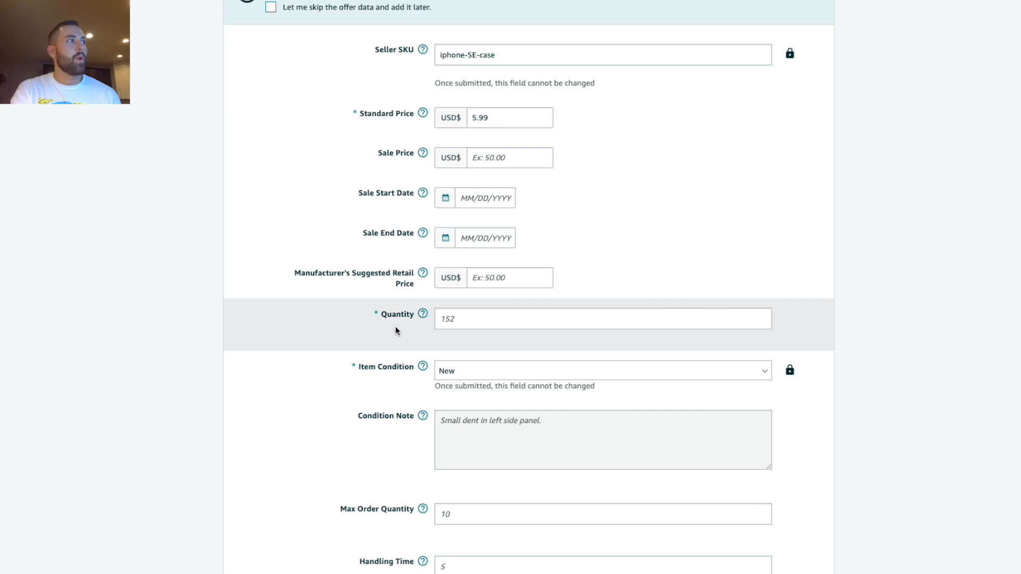
{"action": "scroll", "coordinate": [258, 338], "scroll_direction": "down", "scroll_amount": 5}
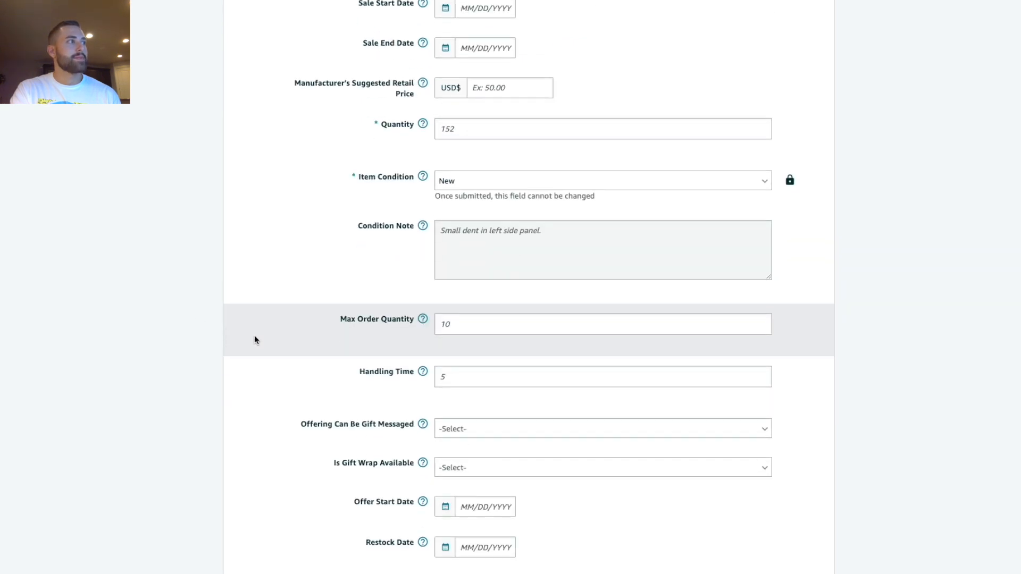
{"action": "scroll", "coordinate": [253, 339], "scroll_direction": "down", "scroll_amount": 3}
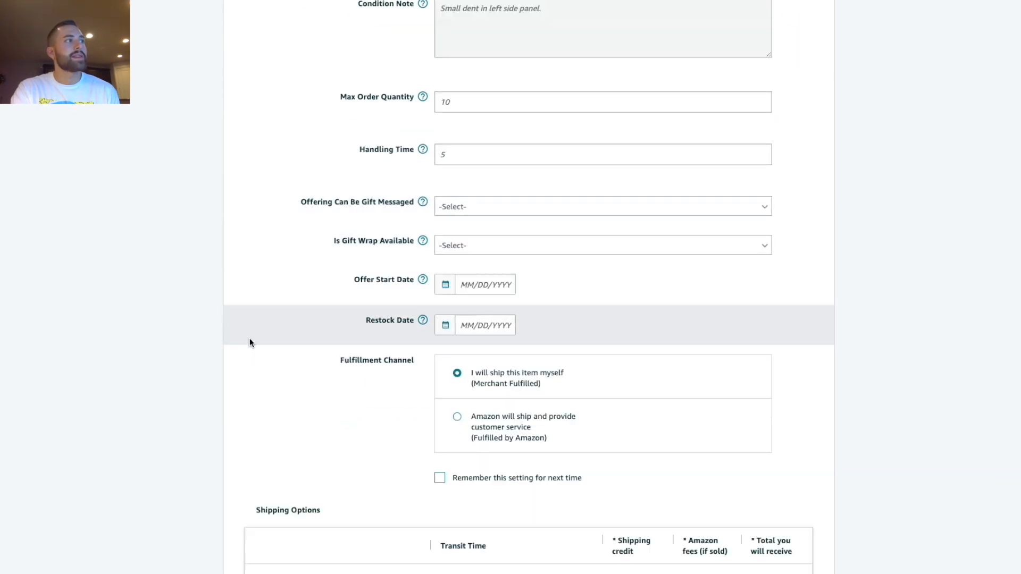
{"action": "scroll", "coordinate": [259, 335], "scroll_direction": "up", "scroll_amount": 5}
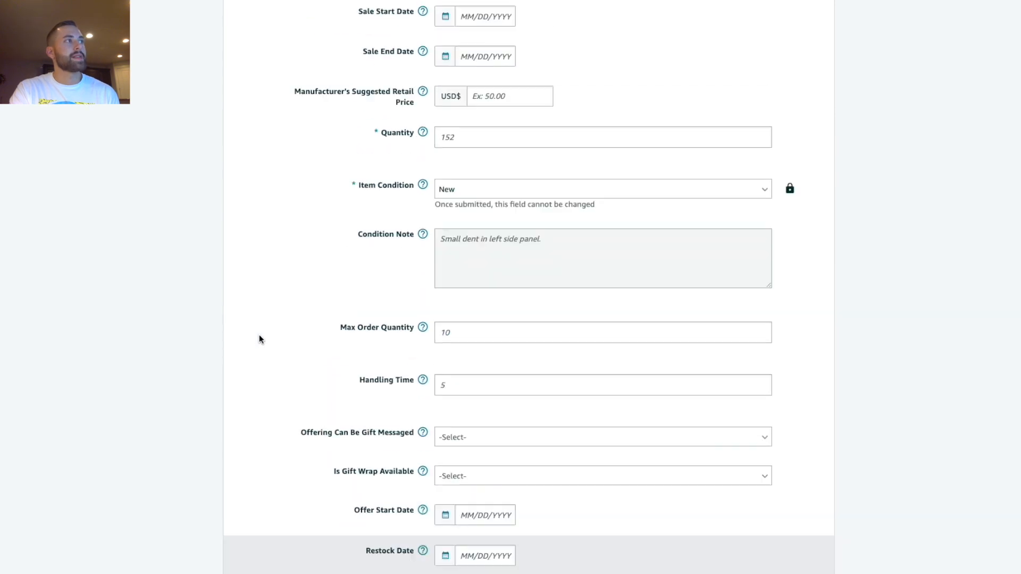
{"action": "scroll", "coordinate": [293, 286], "scroll_direction": "up", "scroll_amount": 2}
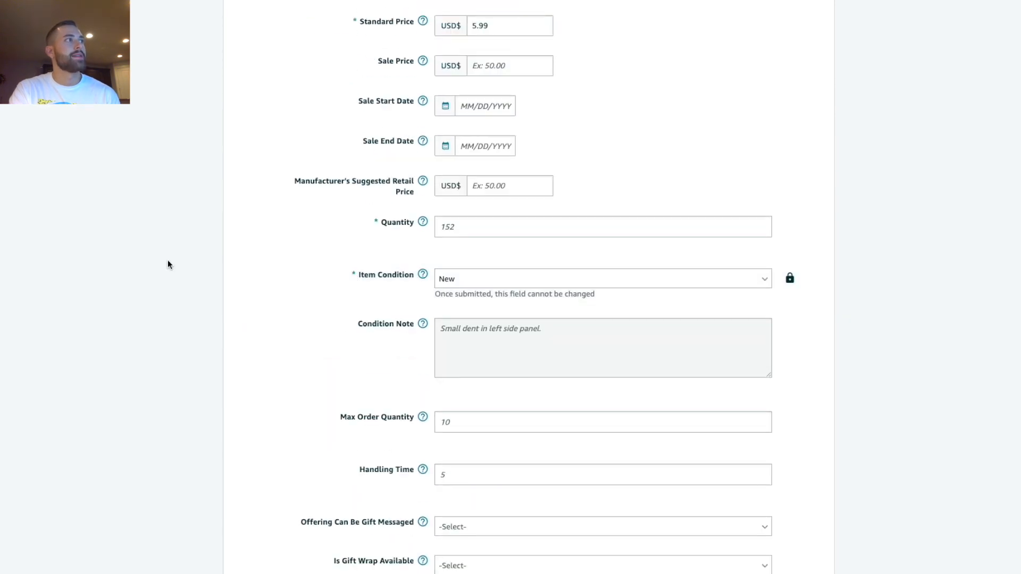
{"action": "scroll", "coordinate": [168, 262], "scroll_direction": "up", "scroll_amount": 3}
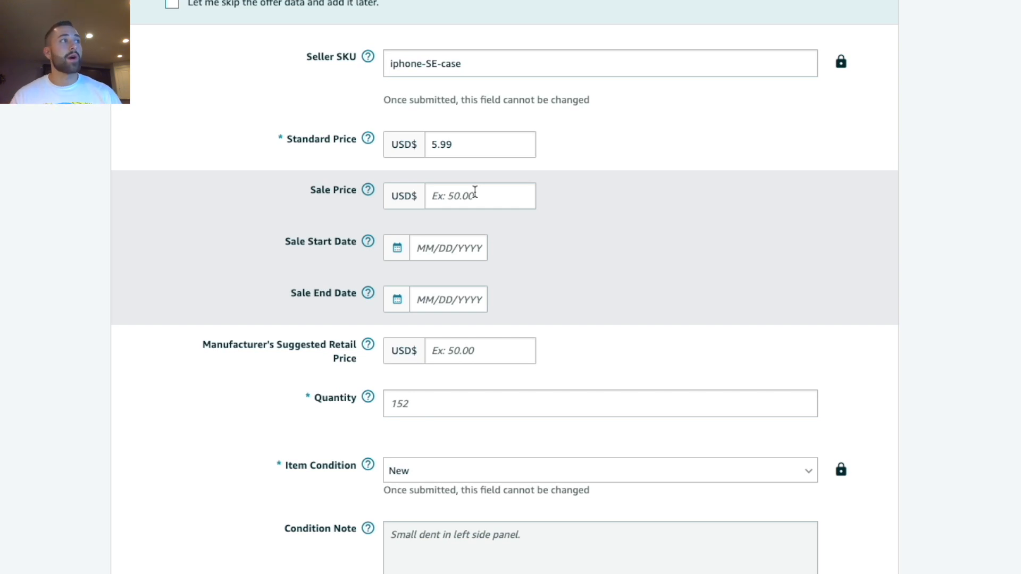
{"action": "left_click", "coordinate": [475, 192]}
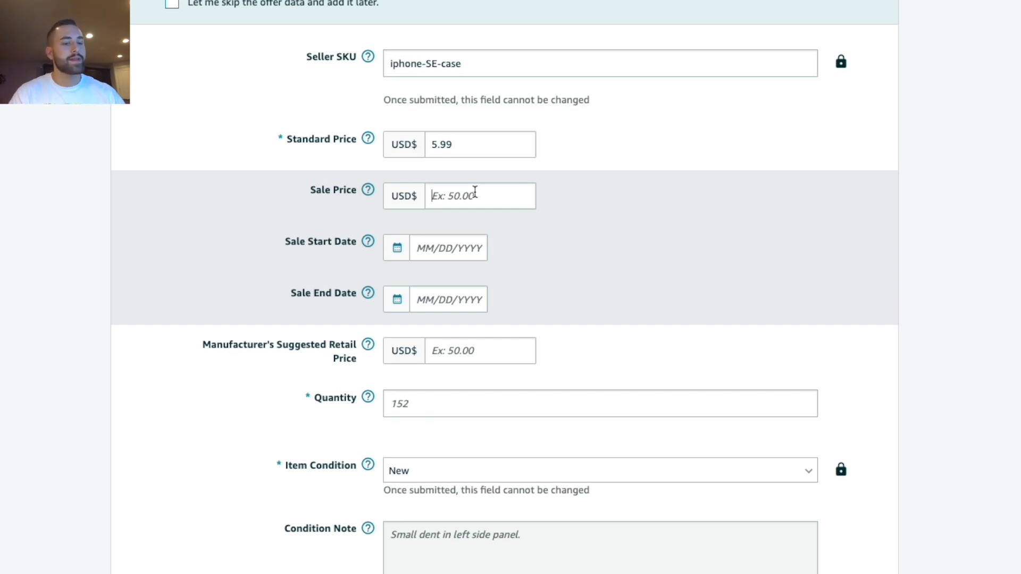
{"action": "type", "text": "5.95"}
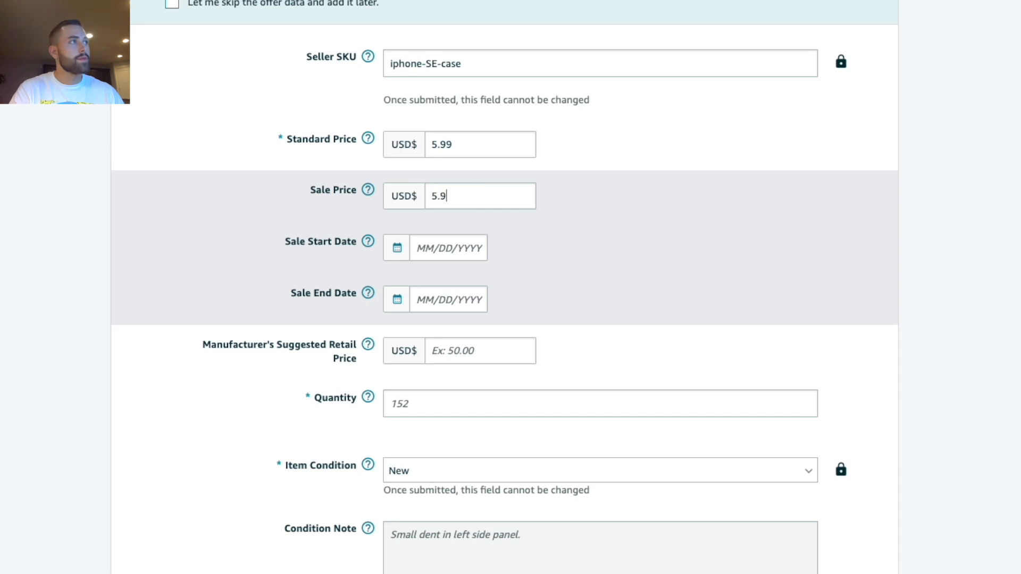
- Set the sale to start on 12/10/2020 and end on 12/14/2020
{"action": "left_click", "coordinate": [476, 252]}
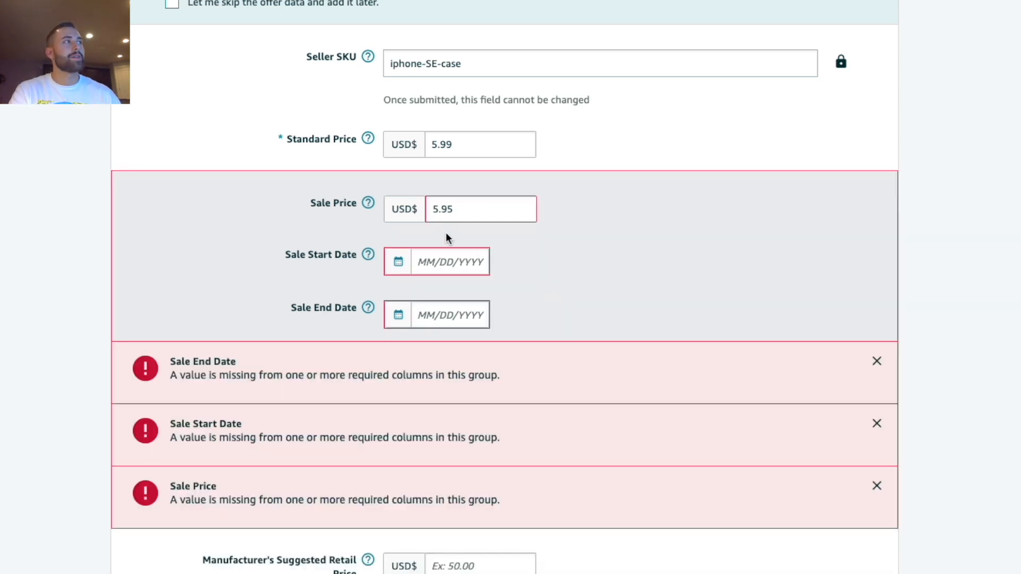
{"action": "left_click", "coordinate": [423, 245]}
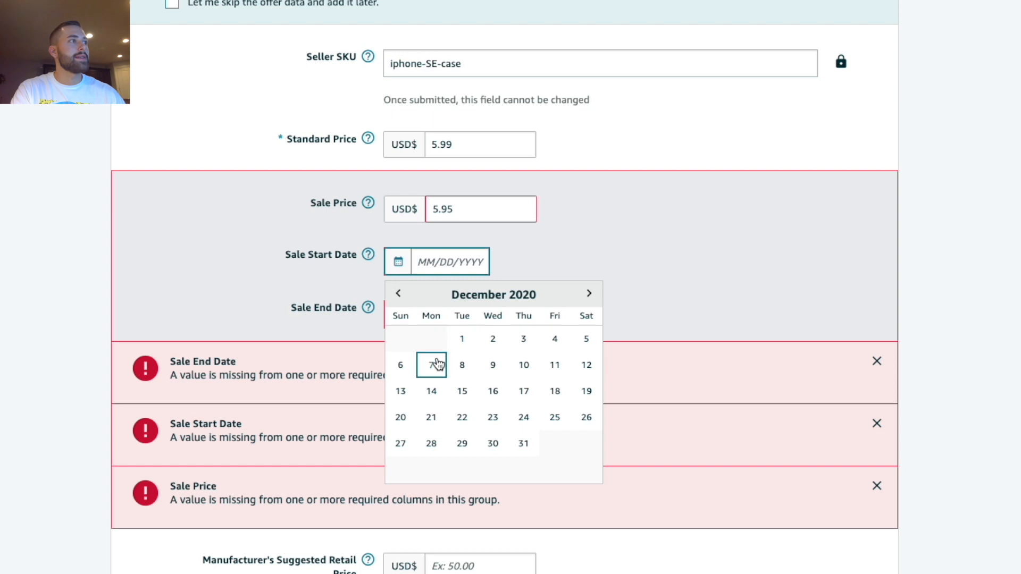
{"action": "left_click", "coordinate": [526, 368]}
{"action": "left_click", "coordinate": [399, 314]}
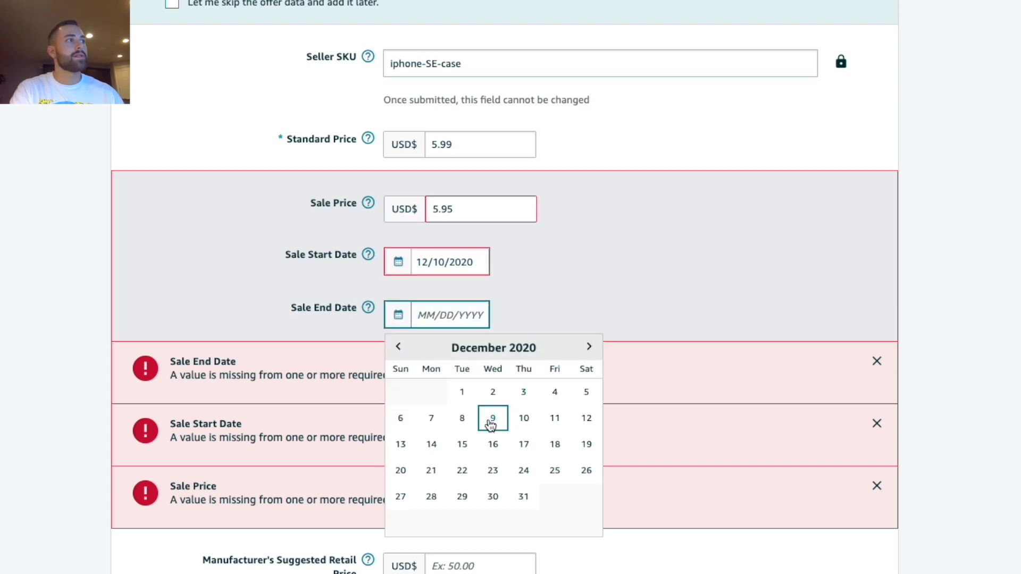
{"action": "left_click", "coordinate": [431, 444]}
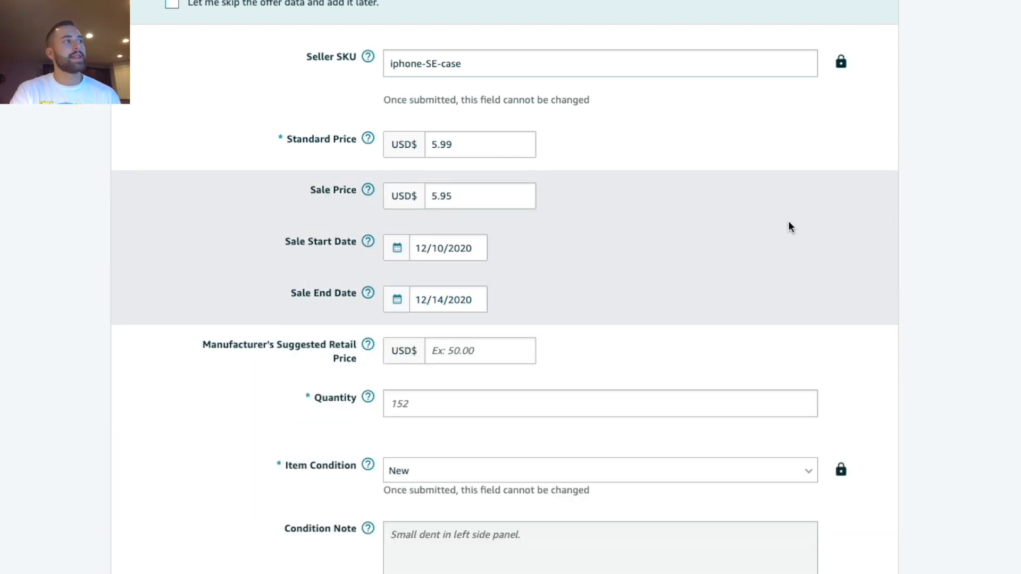
- Look over the remaining offer fields and set the quantity to 25
{"action": "scroll", "coordinate": [908, 294], "scroll_direction": "down", "scroll_amount": 4}
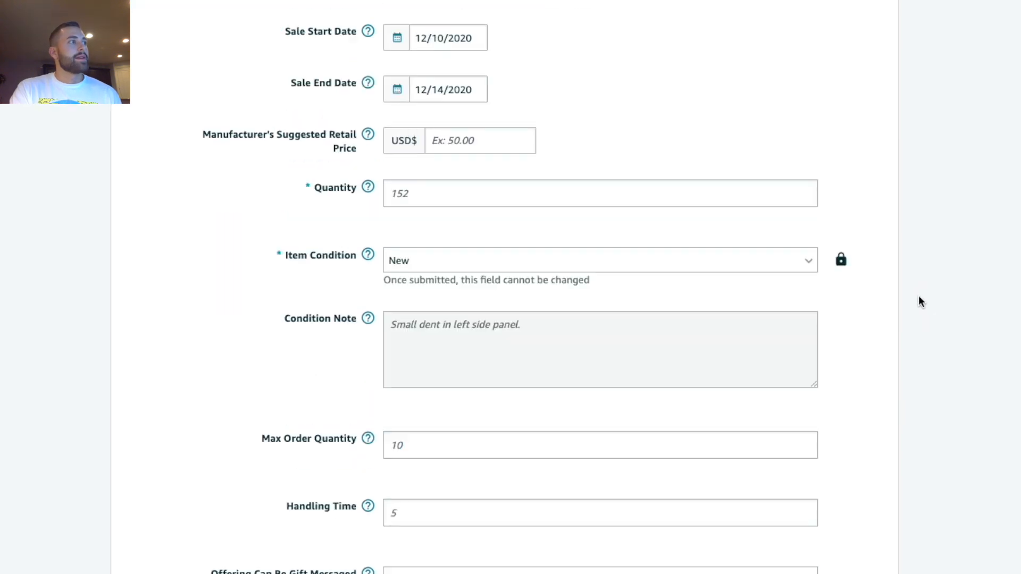
{"action": "scroll", "coordinate": [911, 295], "scroll_direction": "down", "scroll_amount": 5}
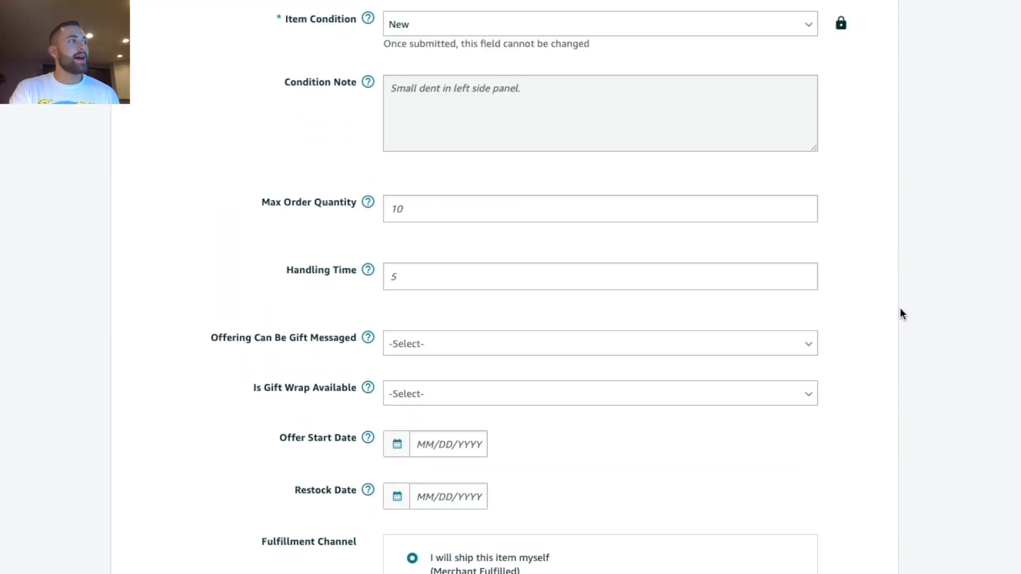
{"action": "scroll", "coordinate": [908, 318], "scroll_direction": "down", "scroll_amount": 1}
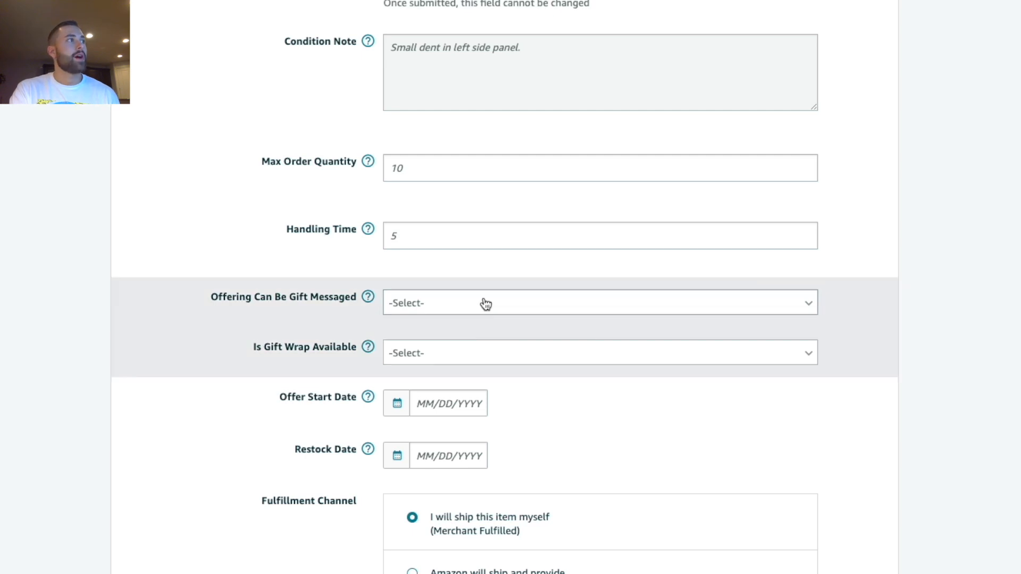
{"action": "scroll", "coordinate": [199, 538], "scroll_direction": "up", "scroll_amount": 4}
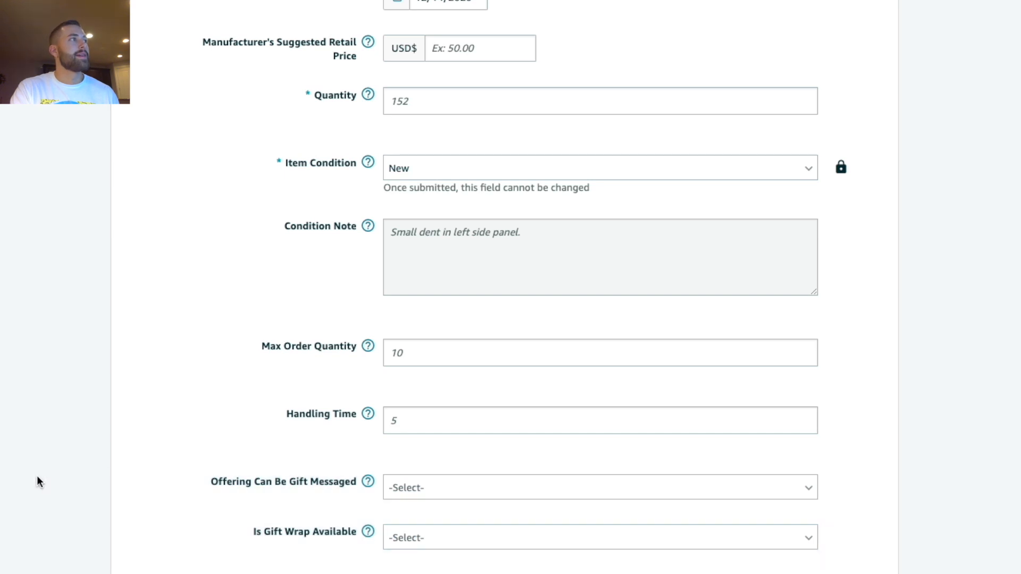
{"action": "scroll", "coordinate": [36, 478], "scroll_direction": "up", "scroll_amount": 3}
{"action": "scroll", "coordinate": [43, 479], "scroll_direction": "up", "scroll_amount": 5}
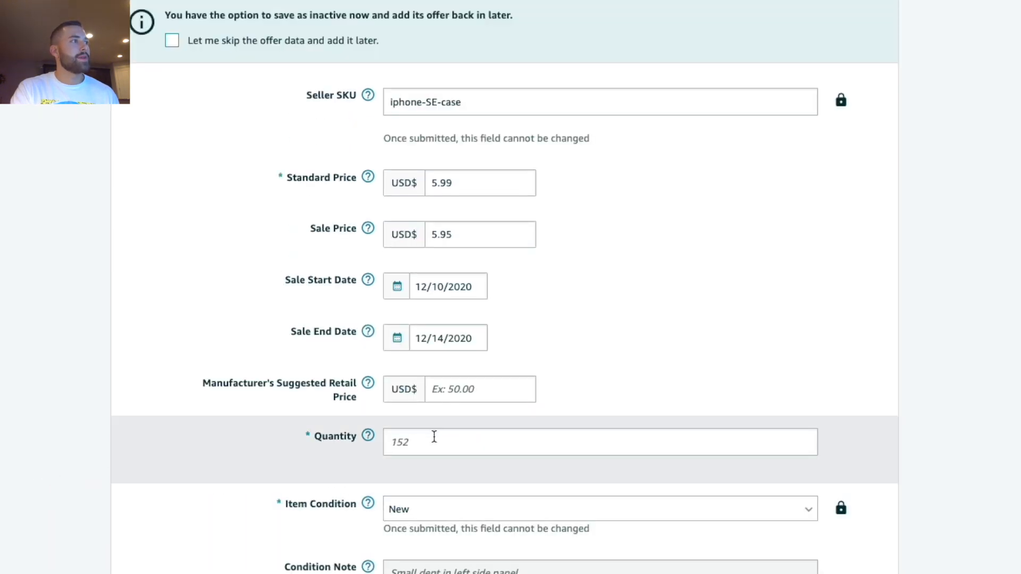
{"action": "left_click", "coordinate": [367, 436]}
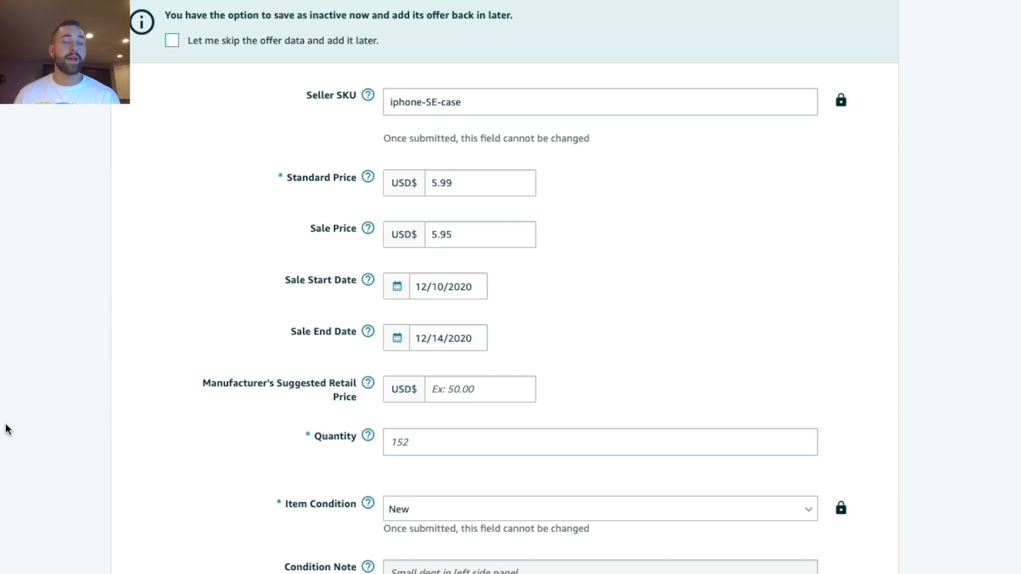
{"action": "key", "text": "Tab"}
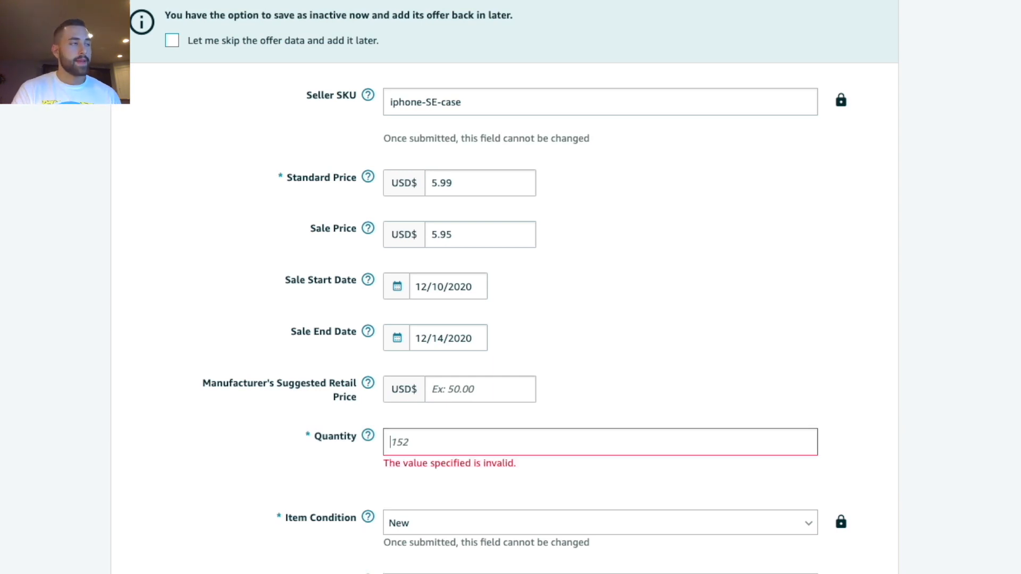
{"action": "type", "text": "25"}
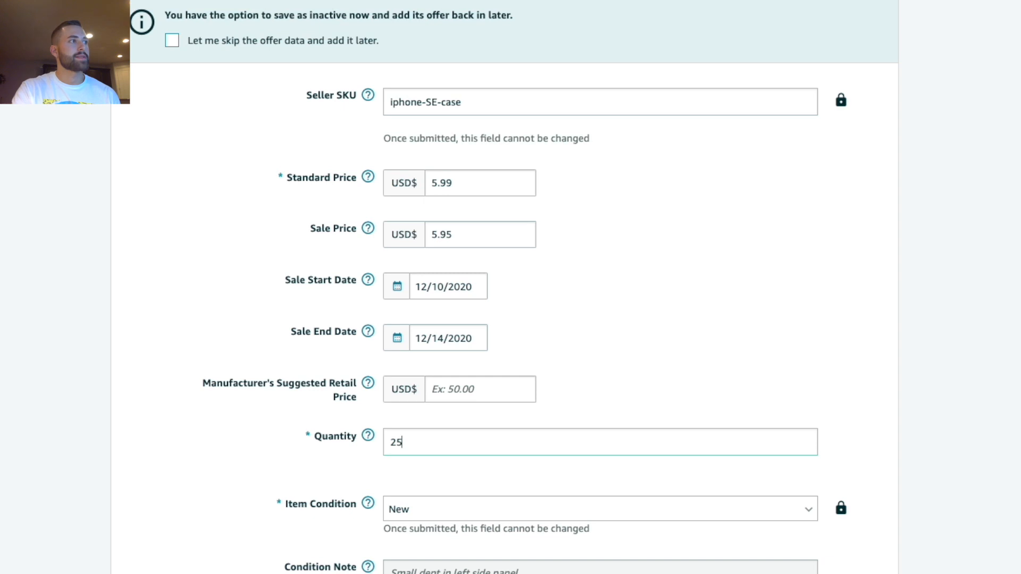
- Open the Images section of the listing and look over the product image upload slots
{"action": "scroll", "coordinate": [909, 296], "scroll_direction": "up", "scroll_amount": 1}
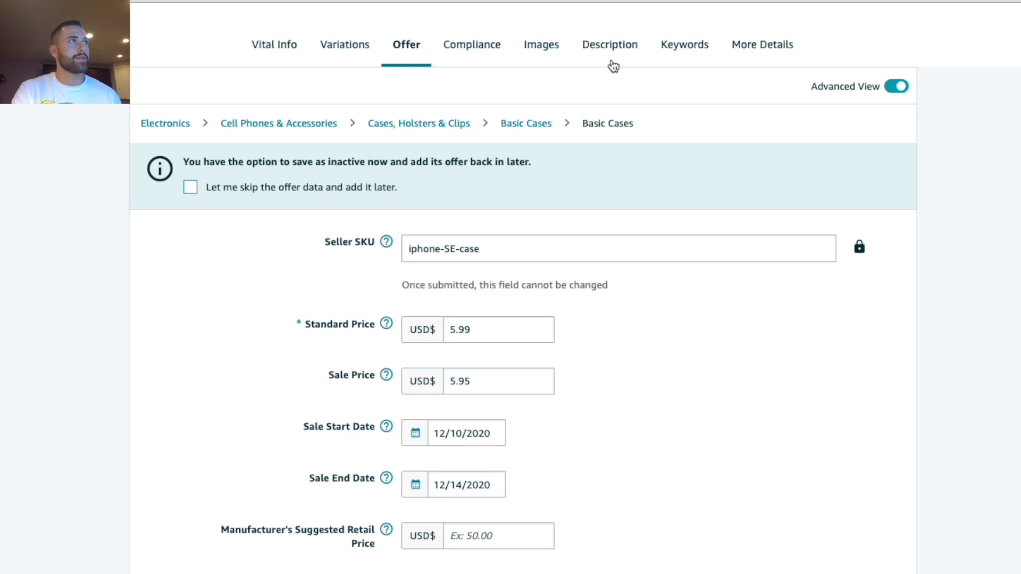
{"action": "left_click", "coordinate": [540, 48]}
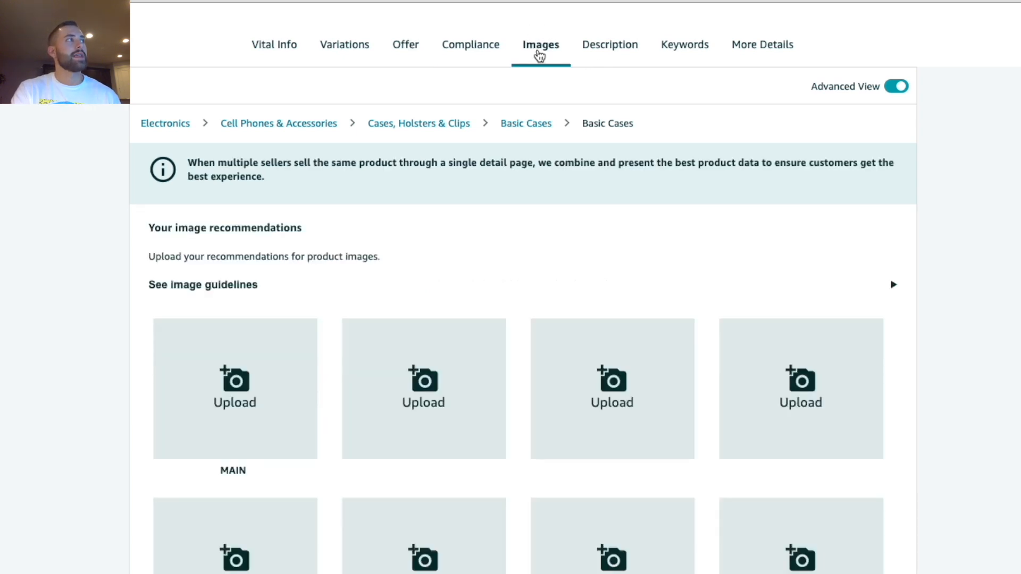
{"action": "scroll", "coordinate": [80, 300], "scroll_direction": "down", "scroll_amount": 2}
{"action": "scroll", "coordinate": [83, 308], "scroll_direction": "up", "scroll_amount": 1}
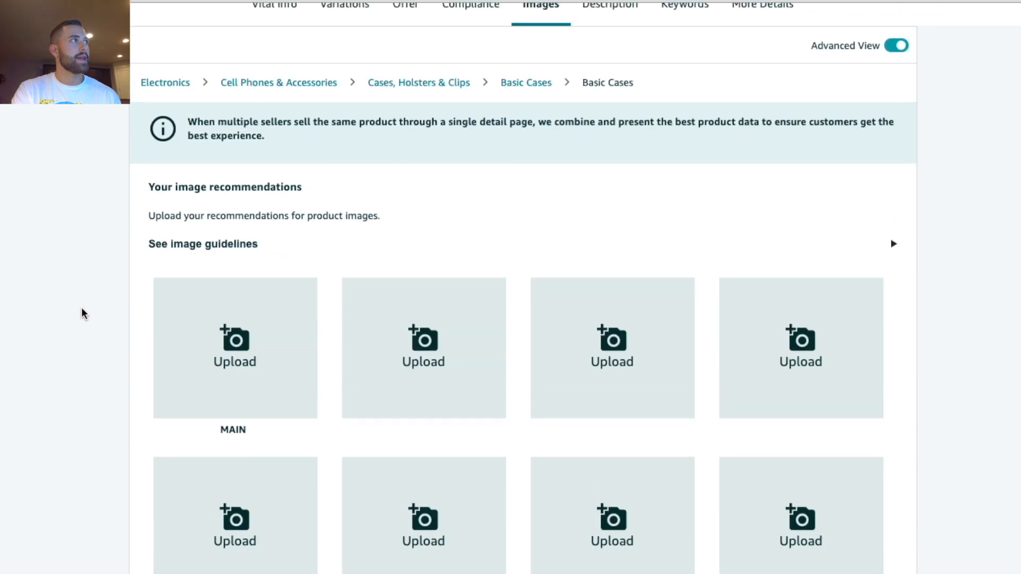
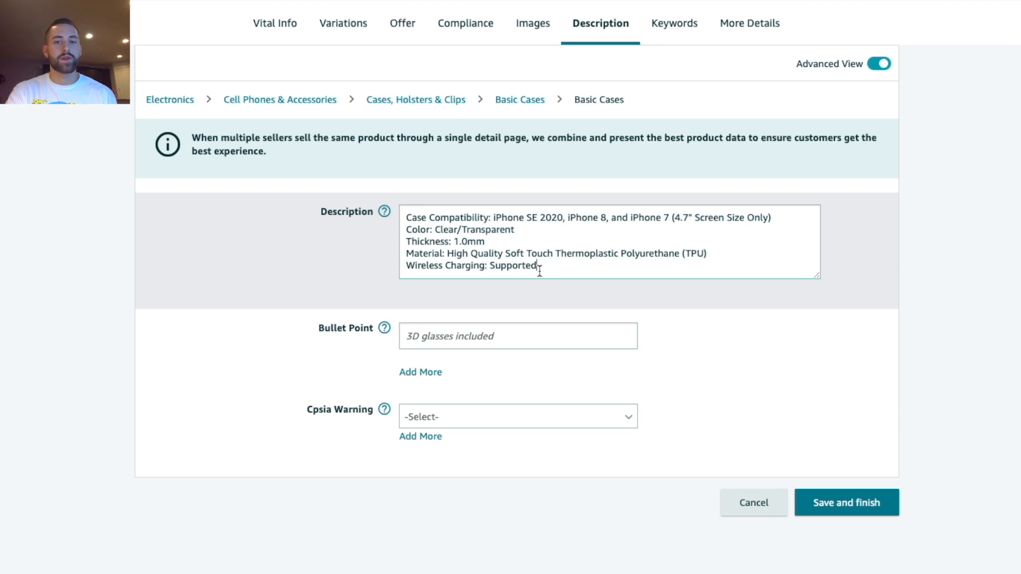
- Copy the COMPATIBILITY bullet from the existing Amazon product page into the listing's first bullet point
{"action": "left_click", "coordinate": [448, 340]}
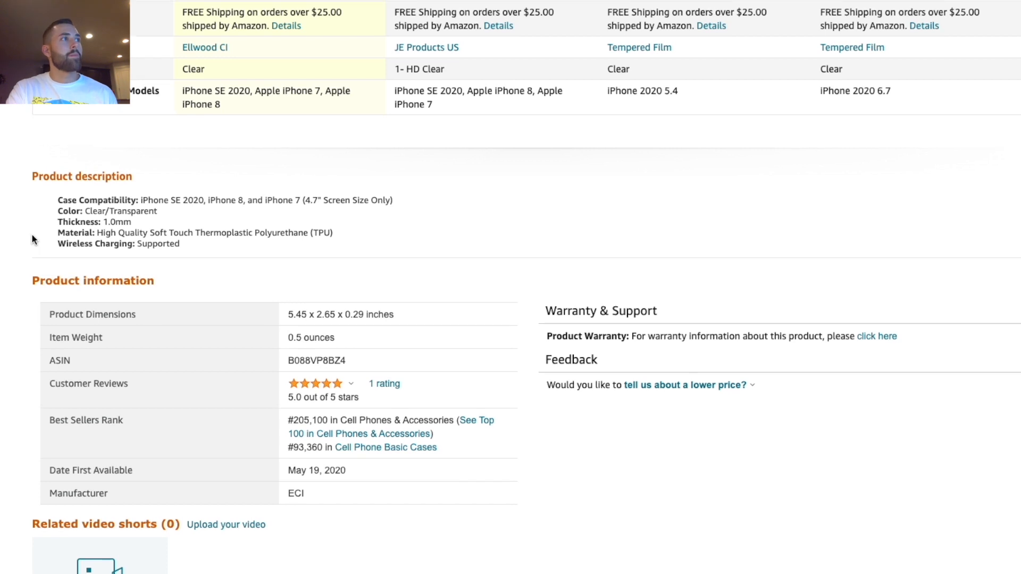
{"action": "scroll", "coordinate": [32, 235], "scroll_direction": "up", "scroll_amount": 10}
{"action": "scroll", "coordinate": [32, 235], "scroll_direction": "up", "scroll_amount": 18}
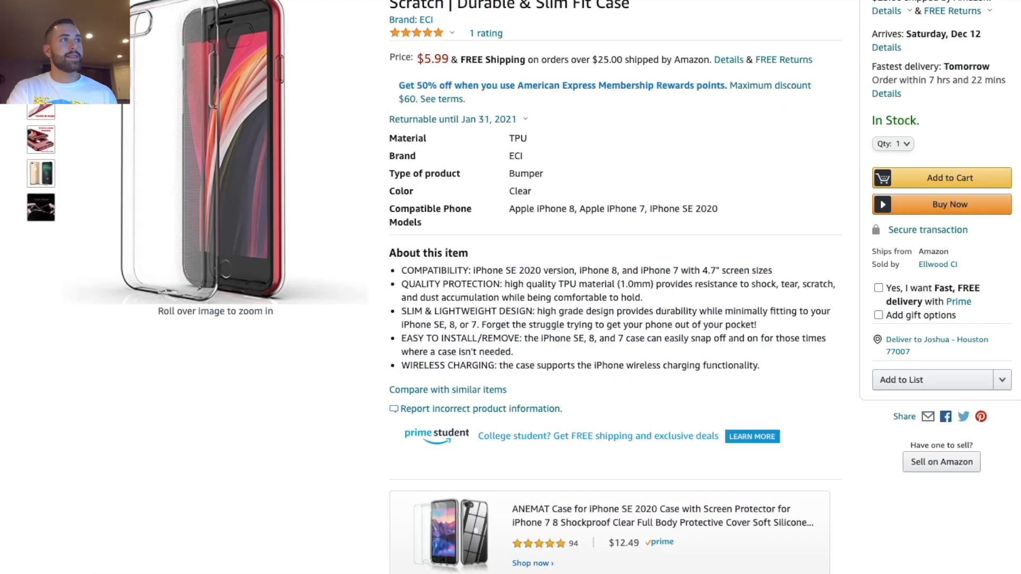
{"action": "scroll", "coordinate": [32, 234], "scroll_direction": "down", "scroll_amount": 9}
{"action": "scroll", "coordinate": [32, 234], "scroll_direction": "up", "scroll_amount": 2}
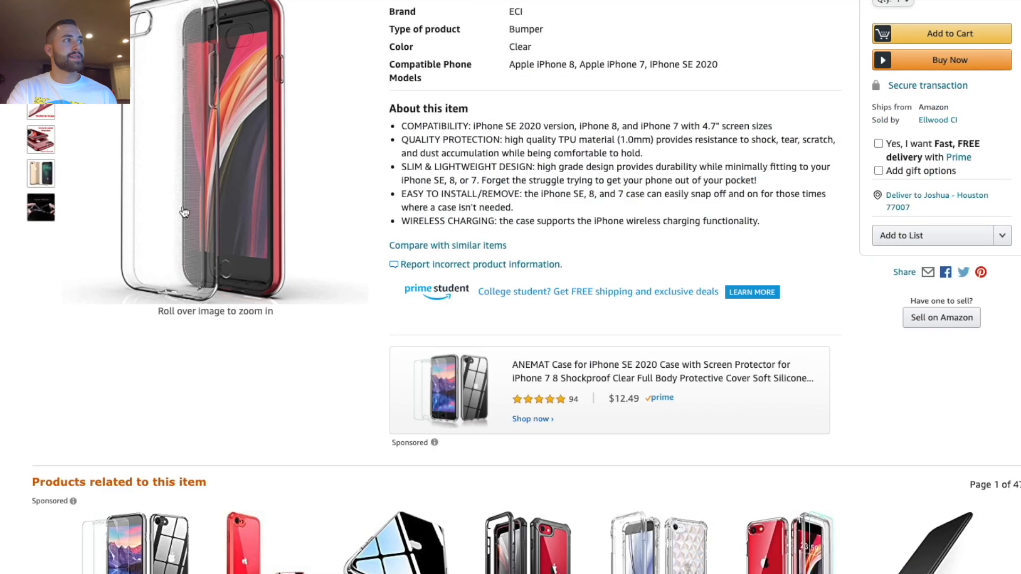
{"action": "left_click_drag", "start_coordinate": [714, 240], "coordinate": [387, 124]}
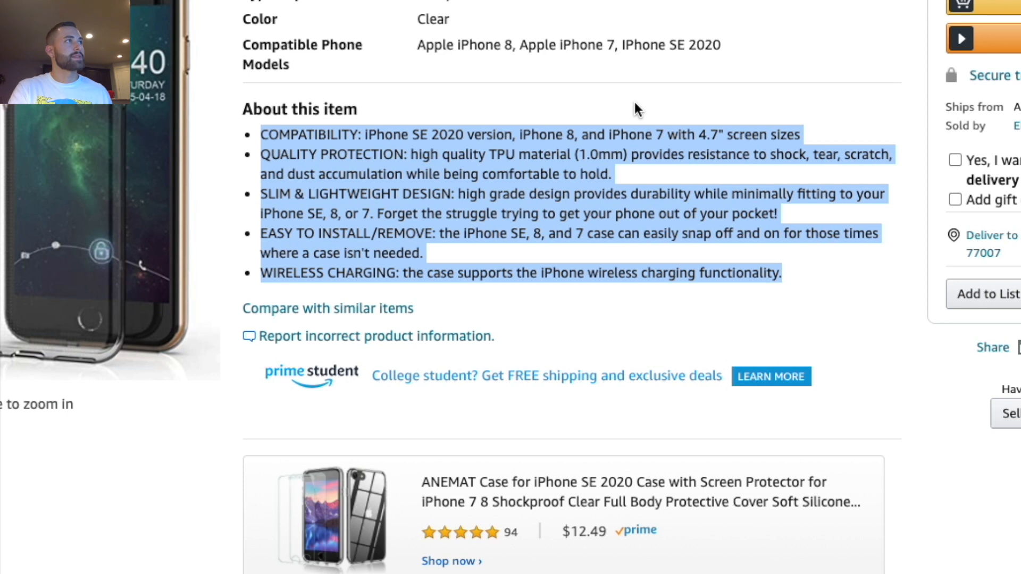
{"action": "mouse_move", "coordinate": [51, 171]}
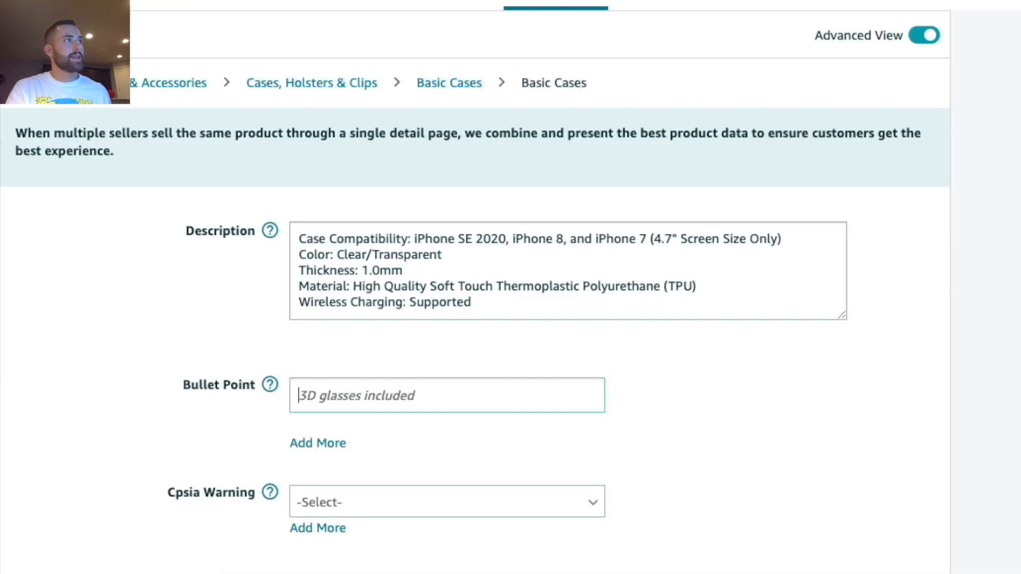
{"action": "left_click", "coordinate": [355, 392]}
{"action": "key", "text": "ctrl+v"}
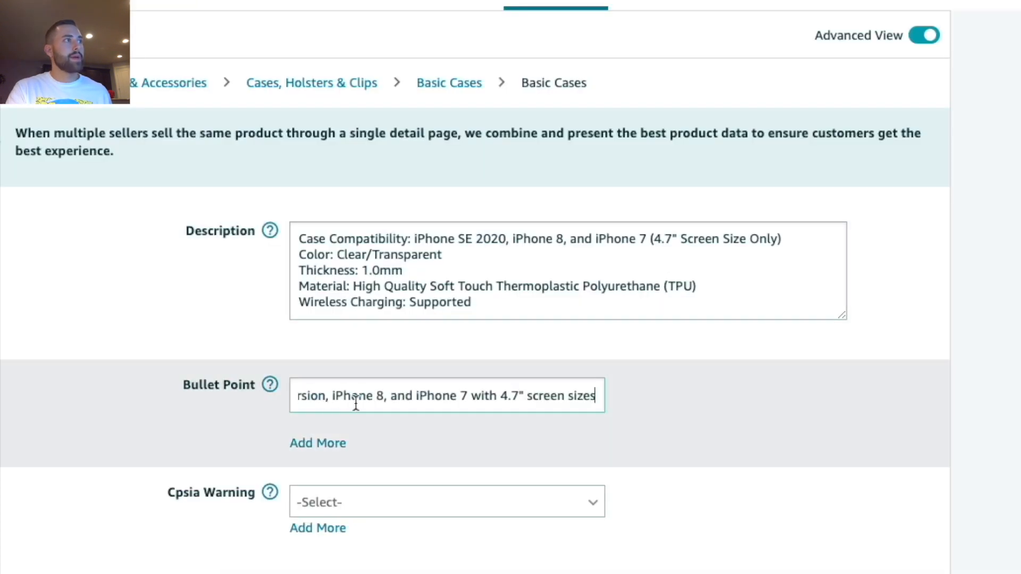
- Add a second bullet point field and review the other feature bullets on the existing Amazon product page
{"action": "left_click", "coordinate": [335, 443]}
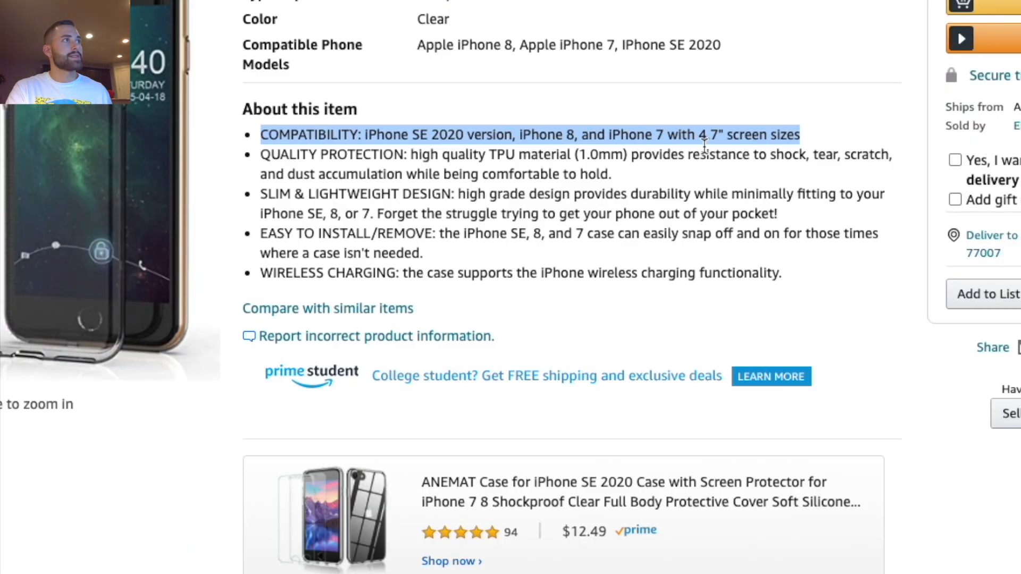
{"action": "left_click_drag", "start_coordinate": [612, 175], "coordinate": [257, 167]}
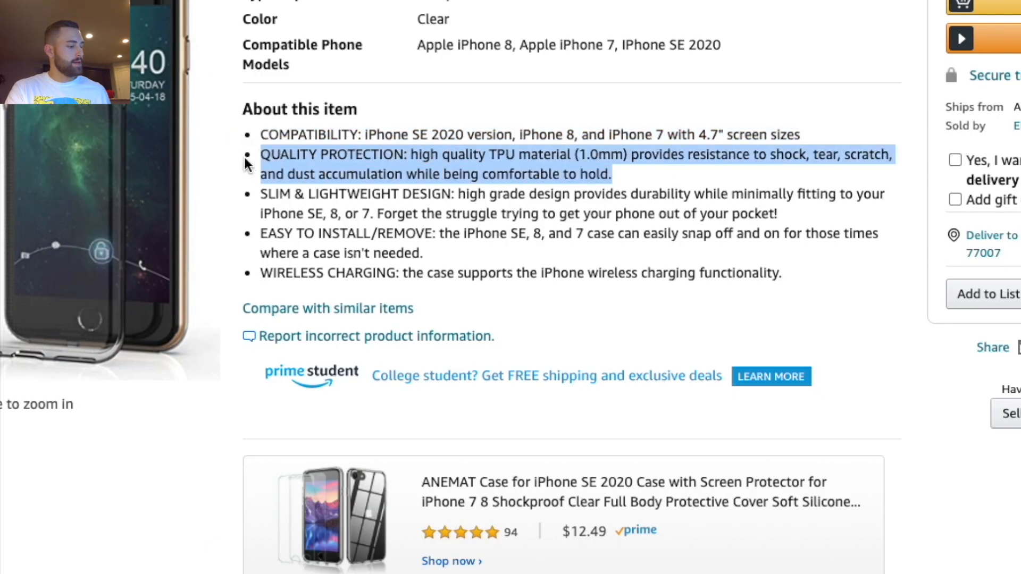
{"action": "left_click", "coordinate": [480, 211]}
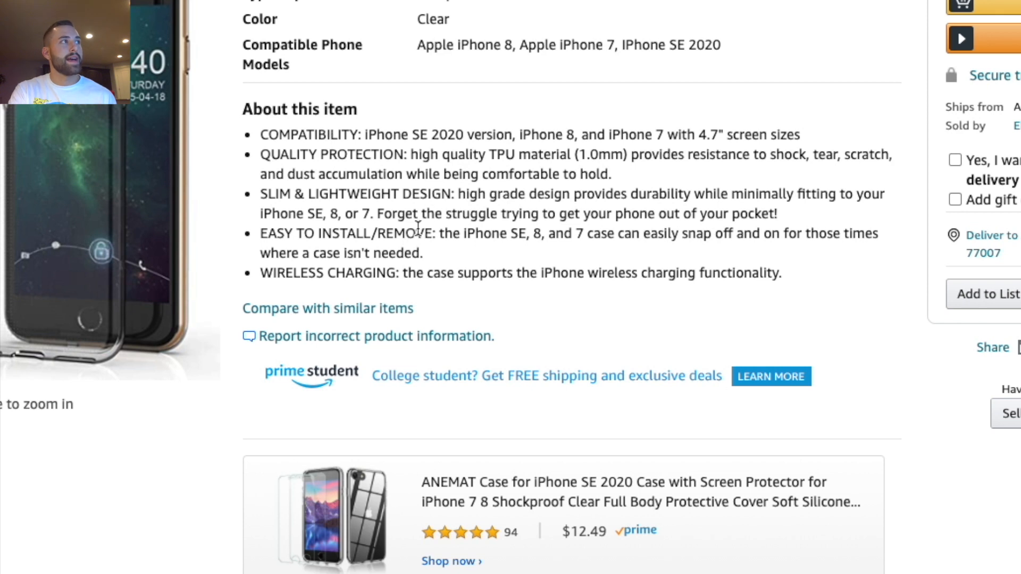
{"action": "left_click_drag", "start_coordinate": [400, 274], "coordinate": [259, 193]}
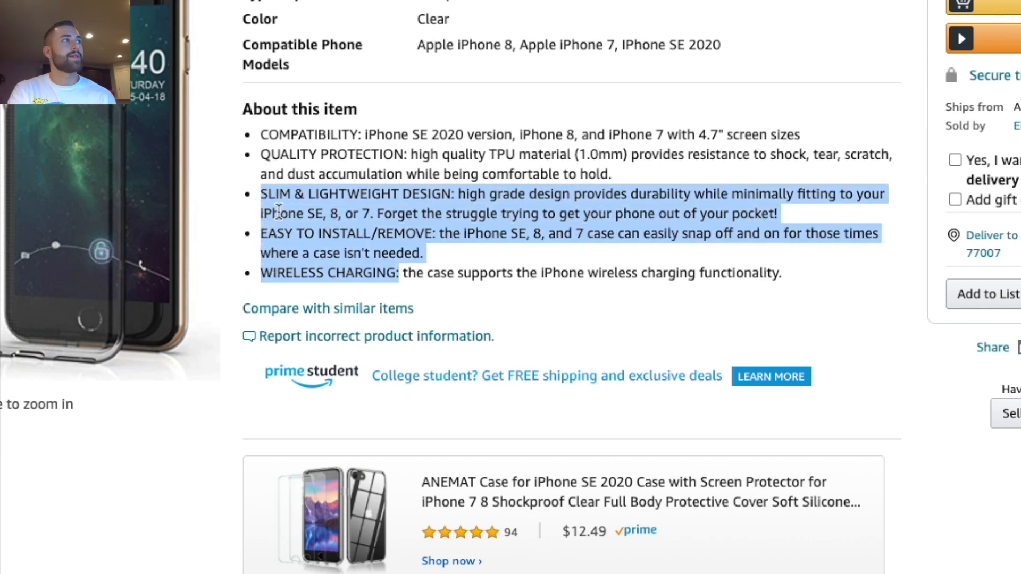
{"action": "left_click", "coordinate": [372, 210]}
{"action": "mouse_move", "coordinate": [38, 173]}
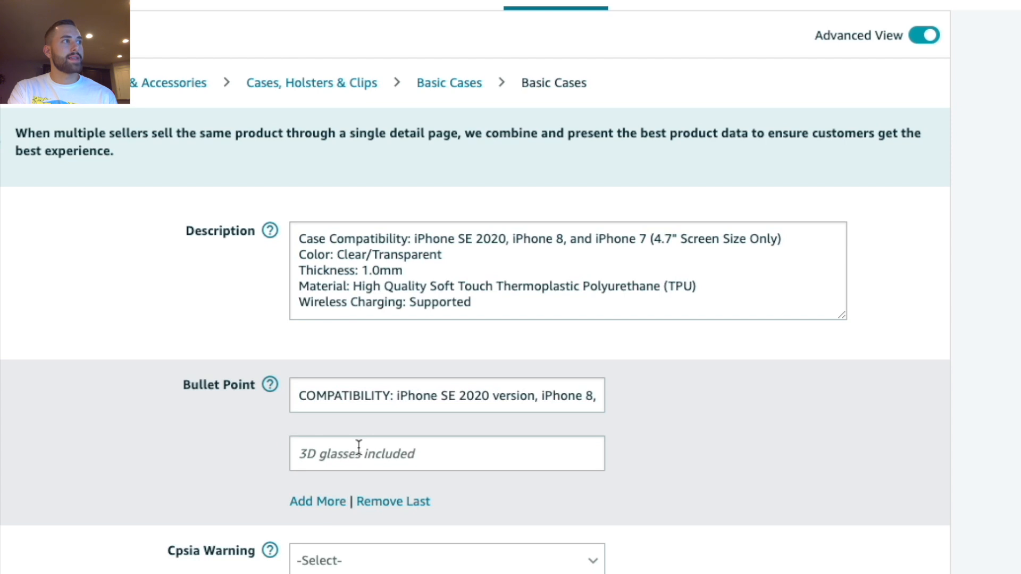
{"action": "left_click", "coordinate": [359, 448]}
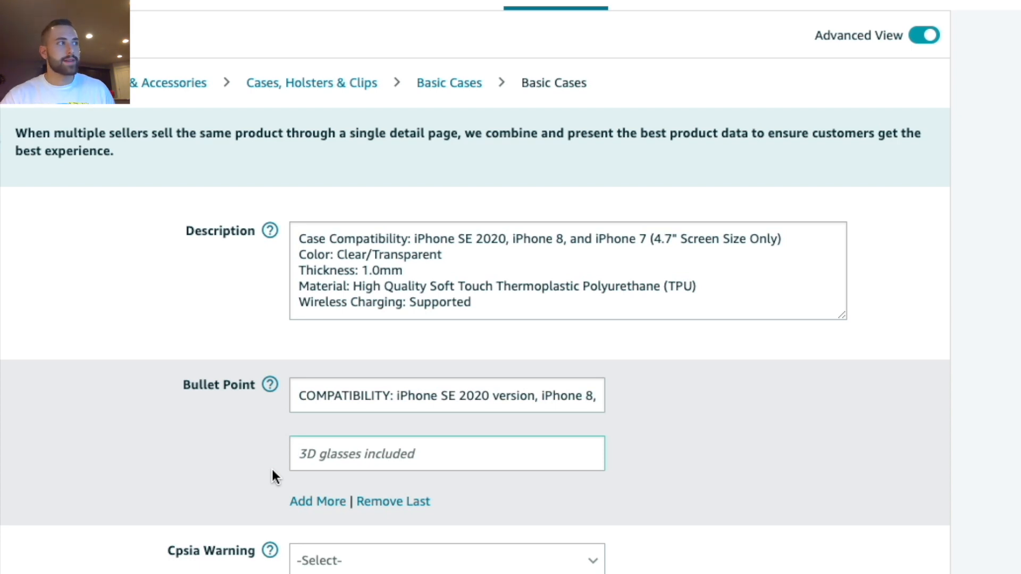
- Set the Cpsia Warning to NoWarningApplicable
{"action": "scroll", "coordinate": [353, 511], "scroll_direction": "down", "scroll_amount": 5}
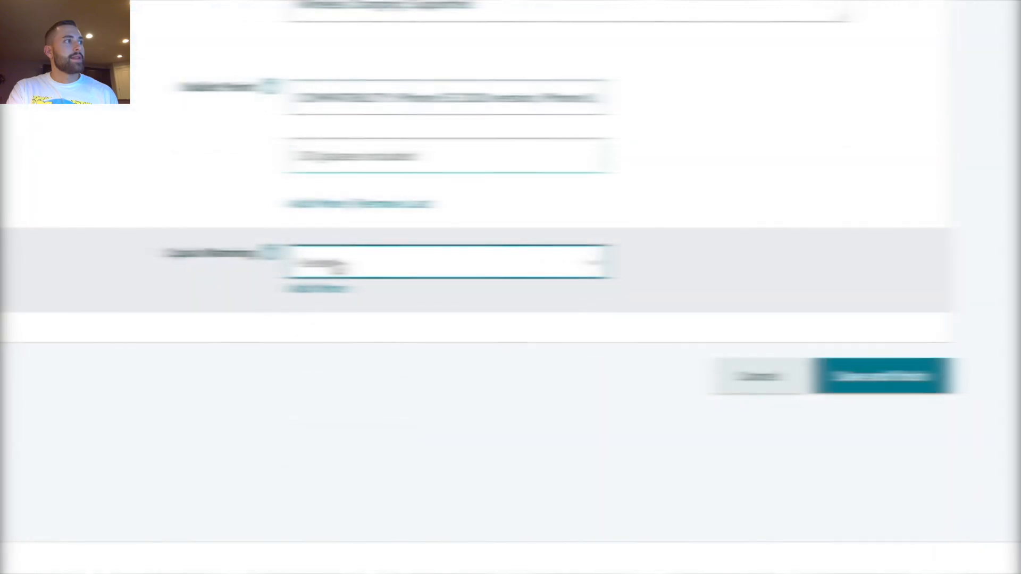
{"action": "left_click", "coordinate": [336, 263]}
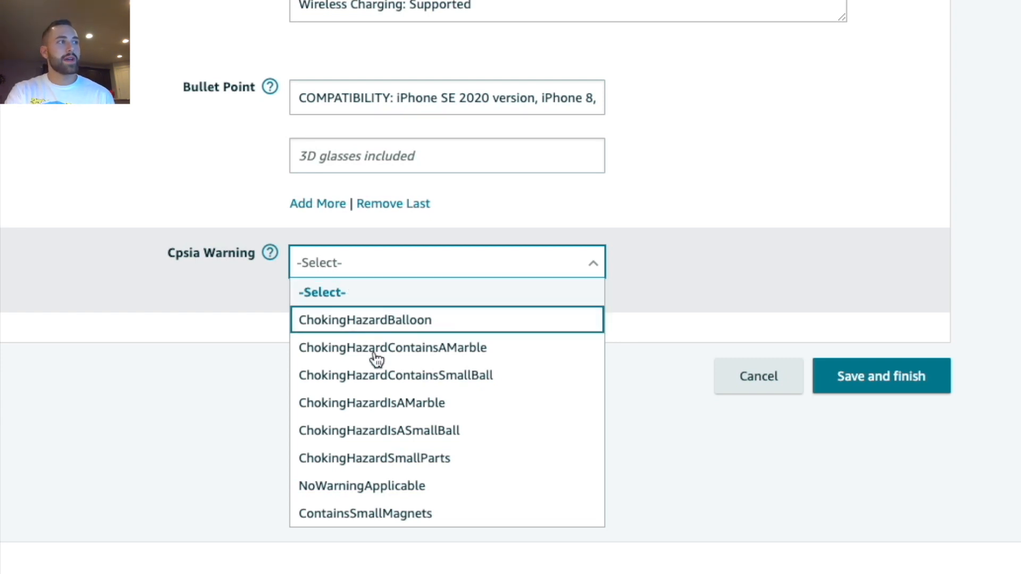
{"action": "left_click", "coordinate": [434, 487]}
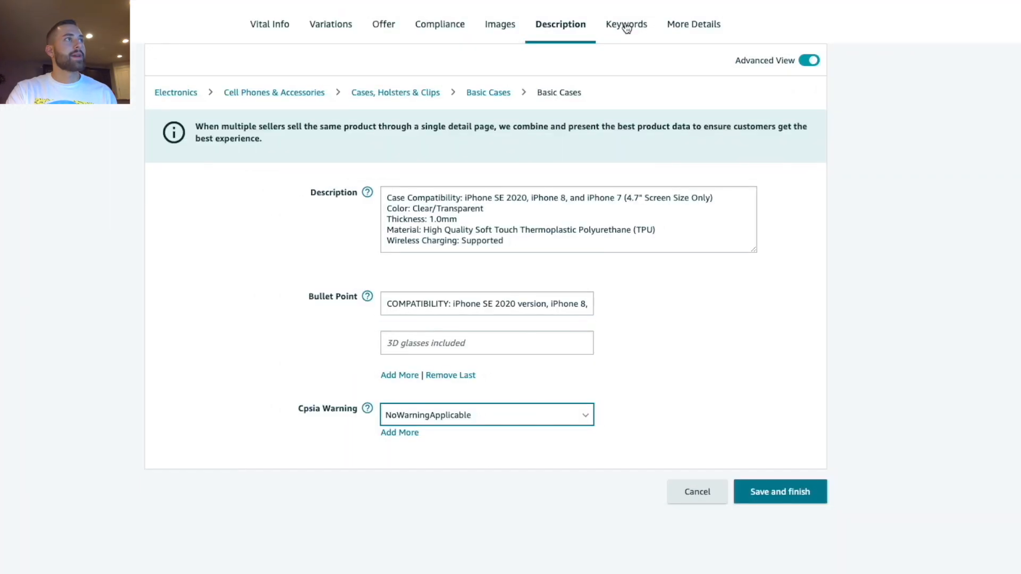
- Enter "phone, cases, phone case" as the search terms in the listing's Keywords section
{"action": "left_click", "coordinate": [627, 27]}
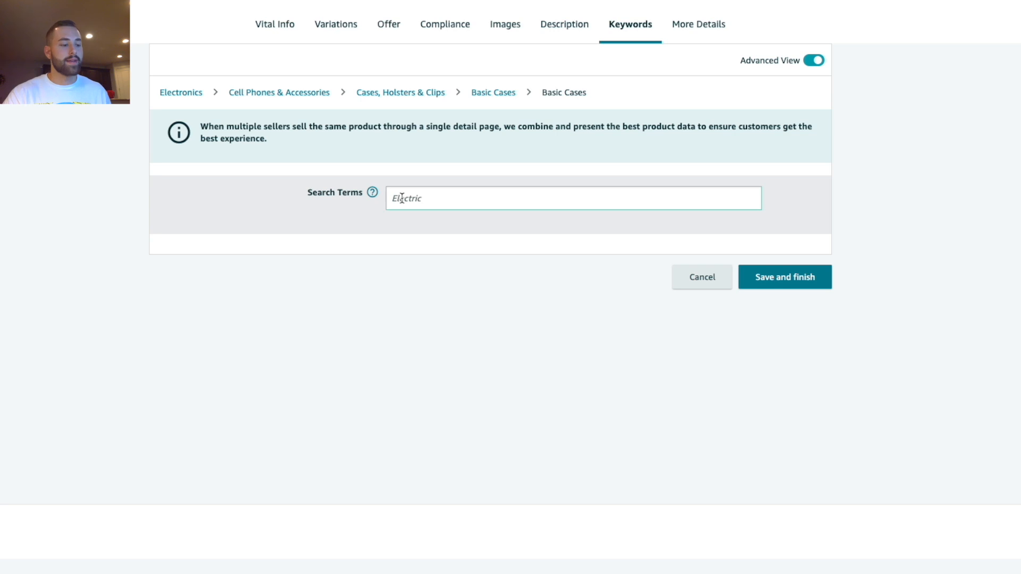
{"action": "type", "text": "bose"}
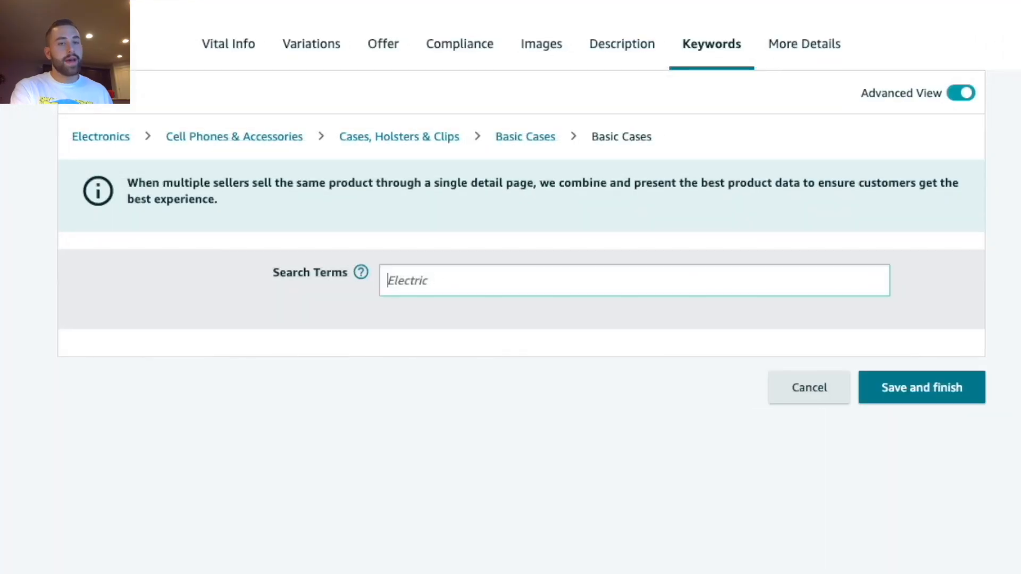
{"action": "type", "text": "phone cases t"}
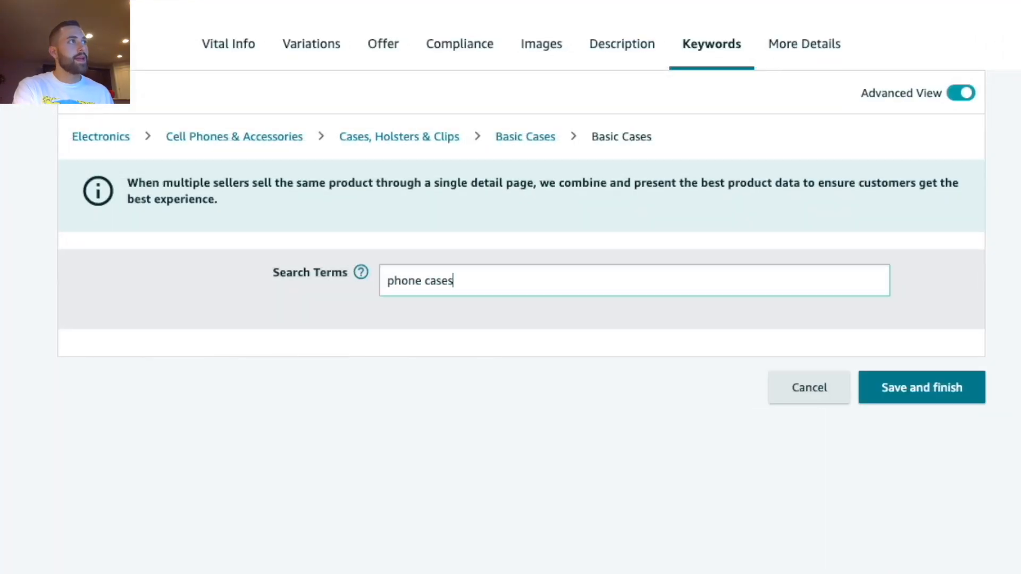
{"action": "key", "text": "BackSpace"}
{"action": "key", "text": "BackSpace"}
{"action": "key", "text": "BackSpace"}
{"action": "key", "text": "BackSpace"}
{"action": "key", "text": "BackSpace"}
{"action": "key", "text": "BackSpace"}
{"action": "key", "text": "BackSpace"}
{"action": "key", "text": "BackSpace"}
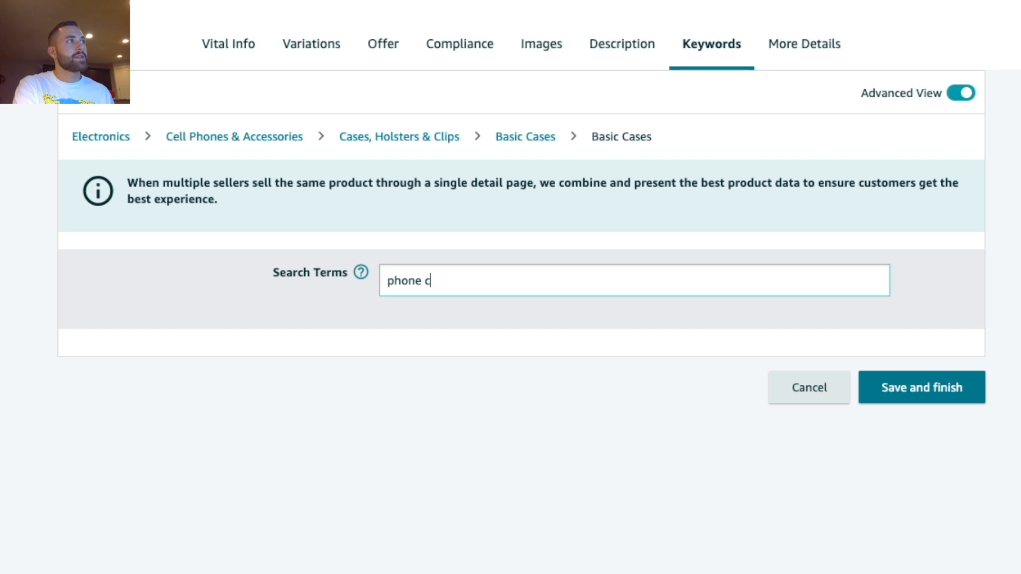
{"action": "type", "text": ", cases"}
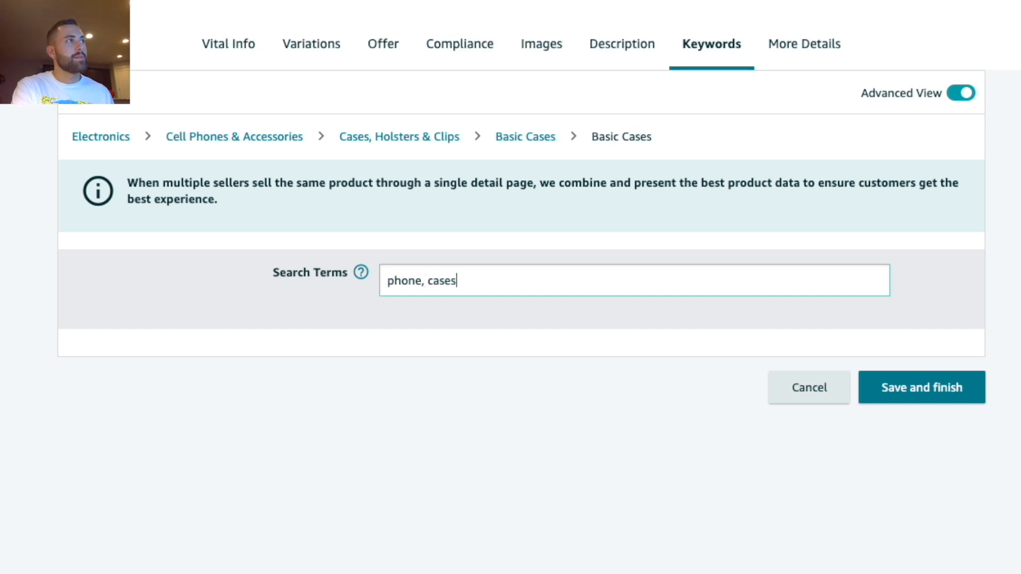
{"action": "key", "text": "Return"}
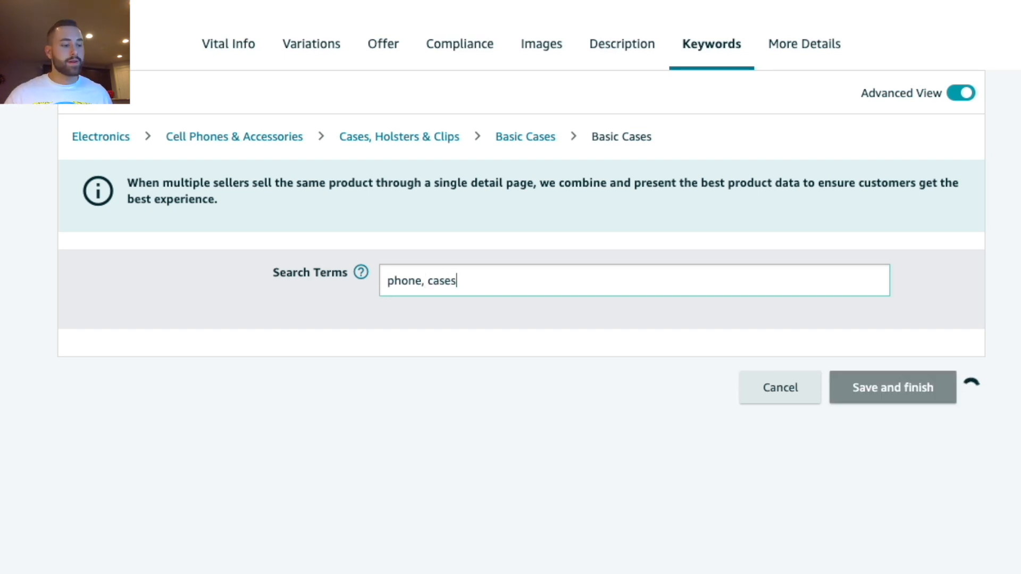
{"action": "type", "text": ", "}
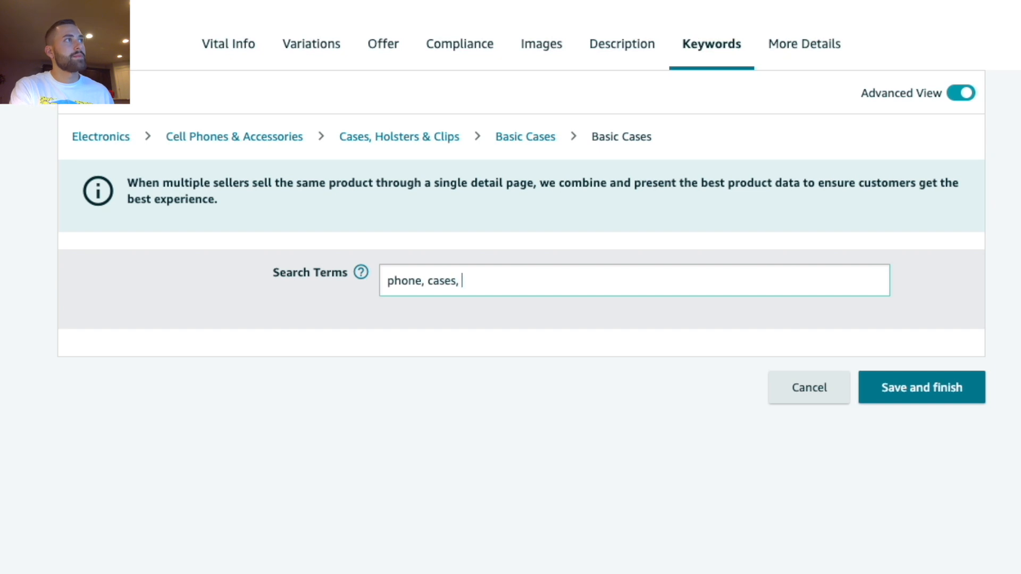
{"action": "type", "text": "phone case"}
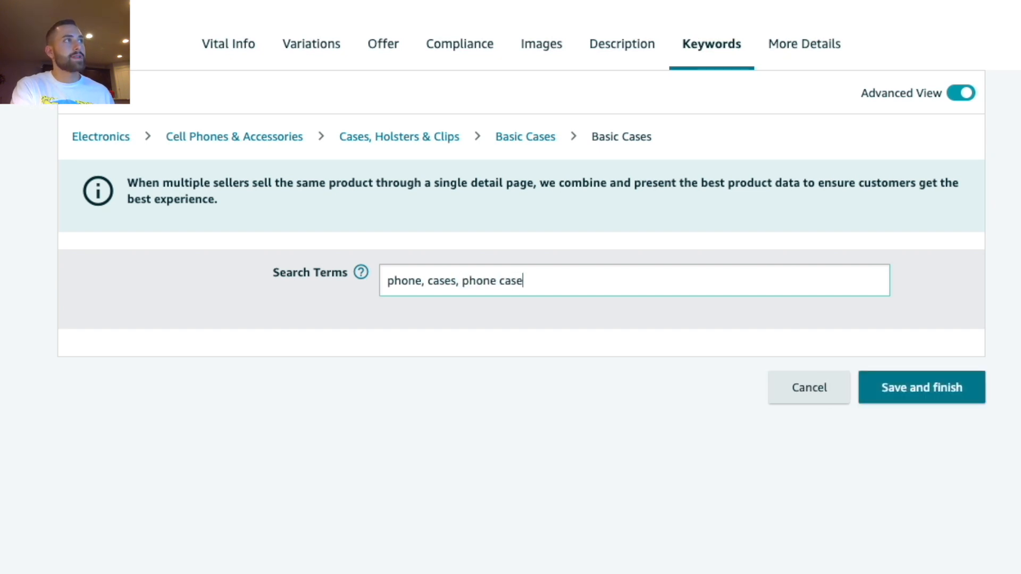
- Complete the search terms so they read "phone, cases, phone cases, transparent, plastic, slim design"
{"action": "type", "text": "s, "}
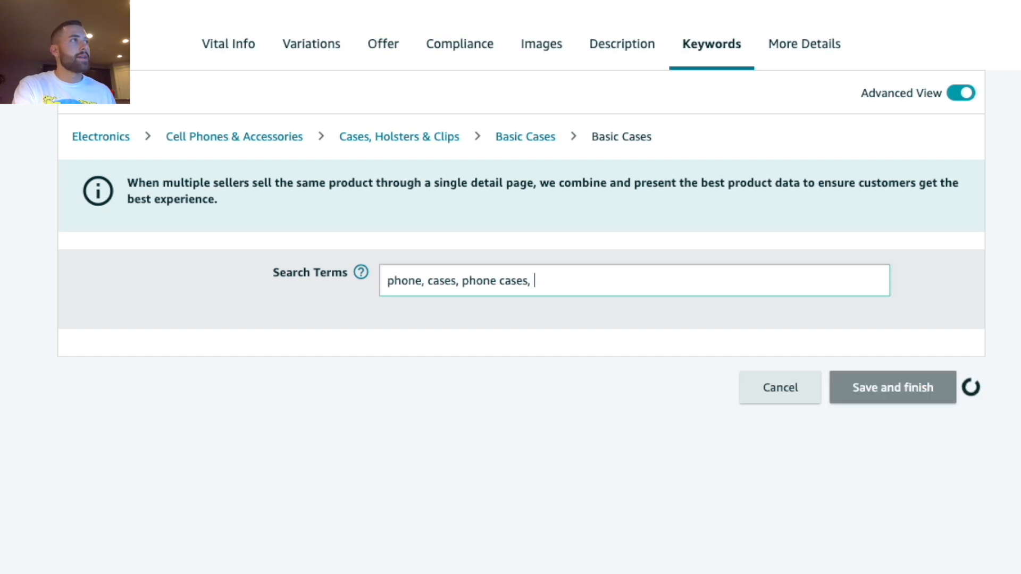
{"action": "type", "text": "transparent,"}
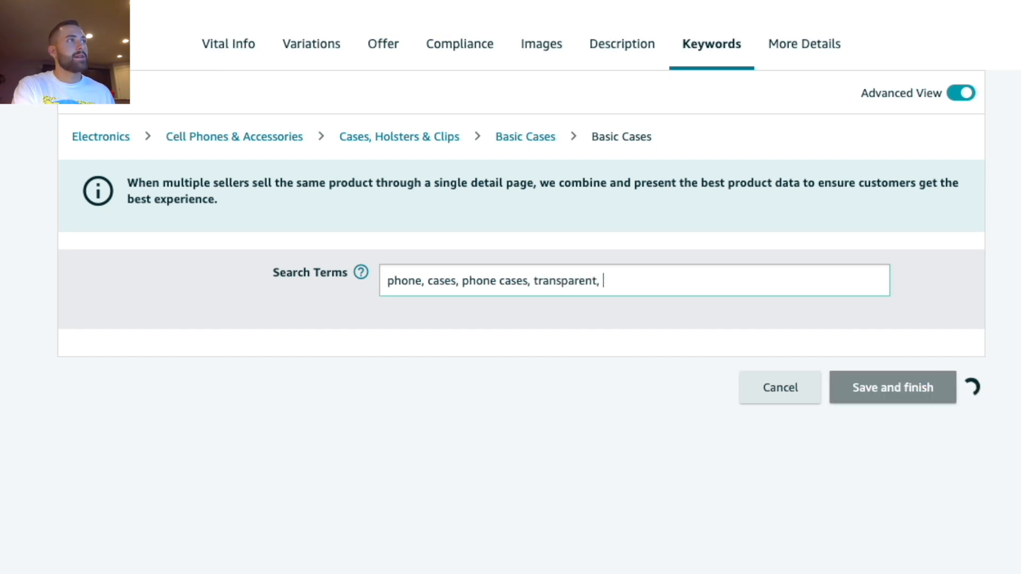
{"action": "type", "text": " pla"}
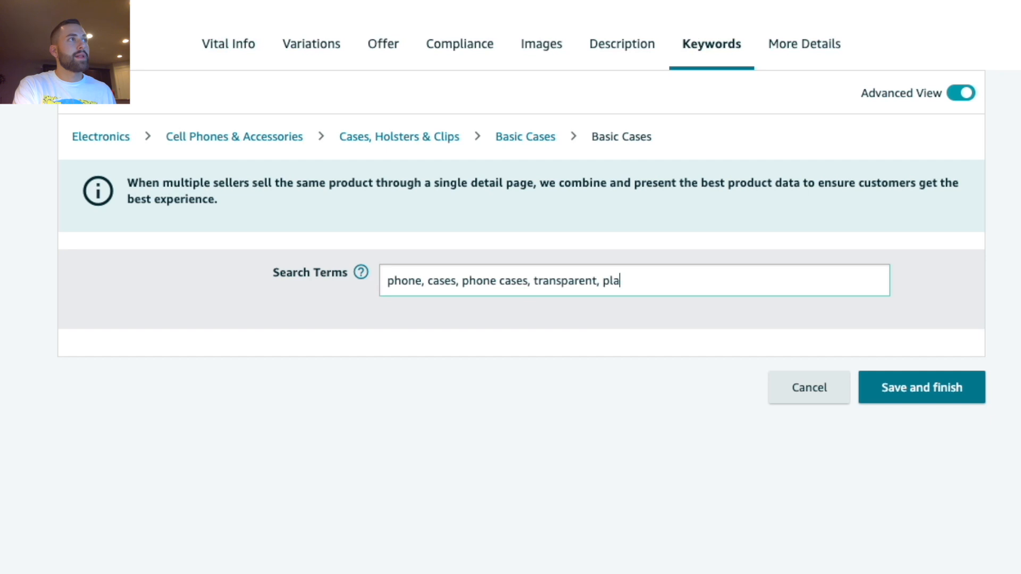
{"action": "type", "text": "stic, slim design,"}
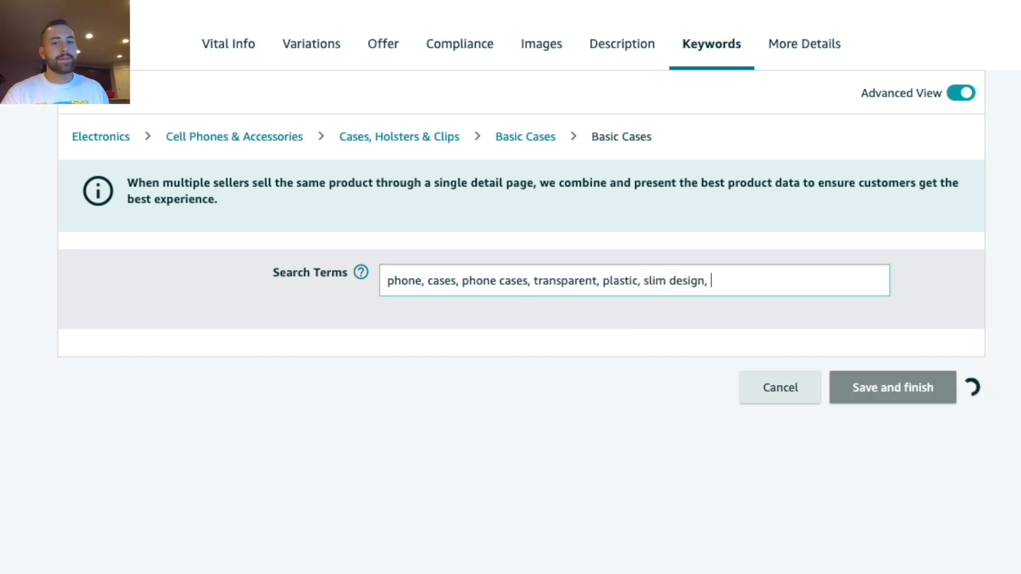
{"action": "key", "text": "BackSpace"}
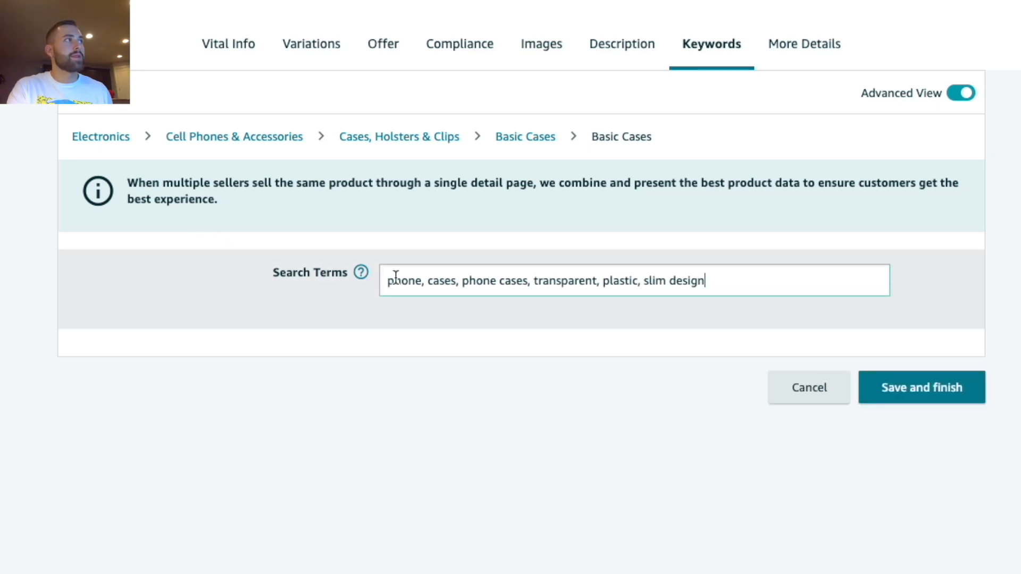
{"action": "mouse_move", "coordinate": [360, 273]}
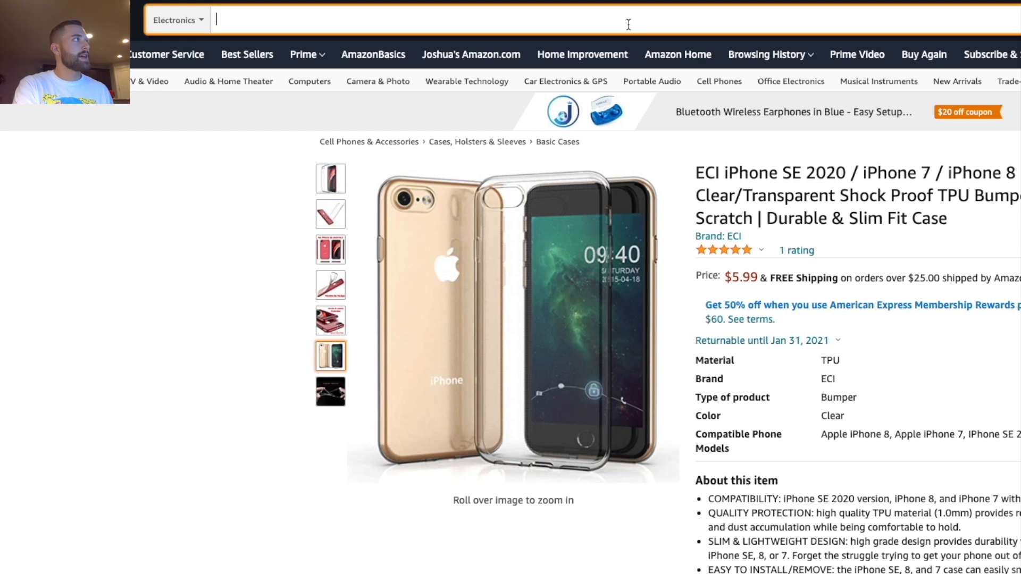
- Look up phone cases in the Electronics search on the existing Amazon product page
{"action": "type", "text": "ph"}
{"action": "type", "text": "ses"}
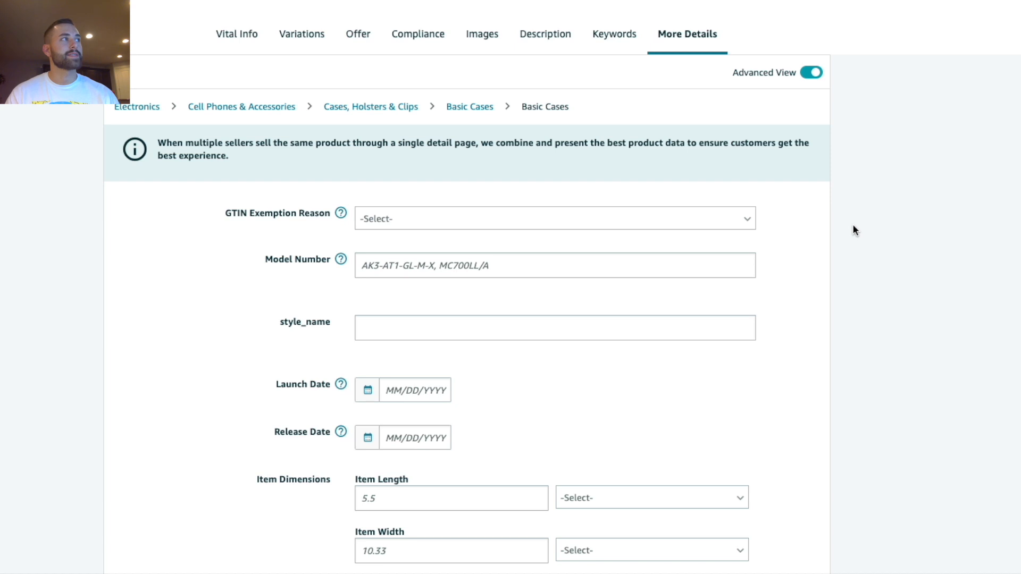
- In More Details, set the item dimensions to length 5 IN, width 3 IN and height 1 CM
{"action": "left_click", "coordinate": [669, 223]}
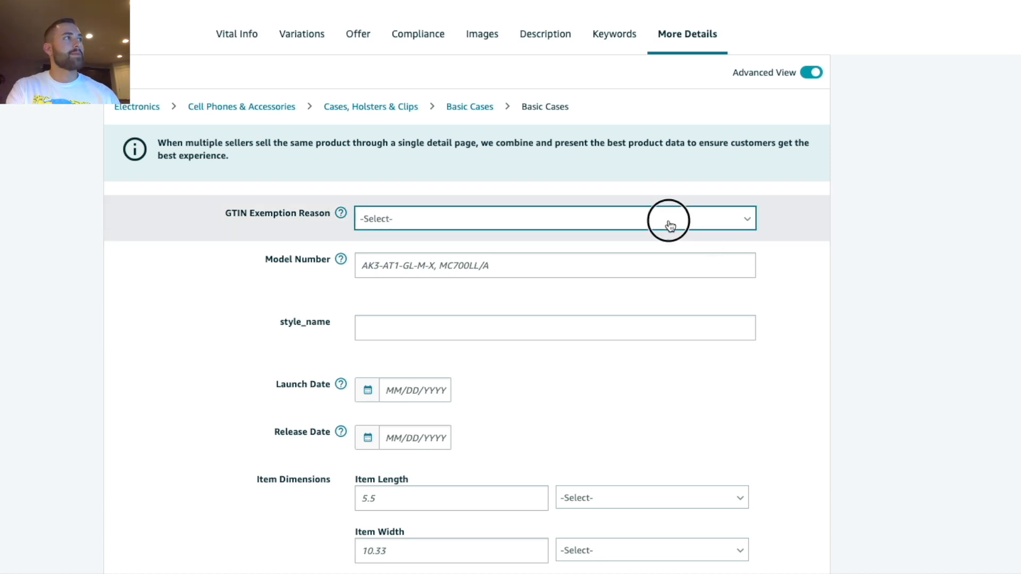
{"action": "left_click", "coordinate": [845, 220]}
{"action": "scroll", "coordinate": [793, 258], "scroll_direction": "down", "scroll_amount": 1}
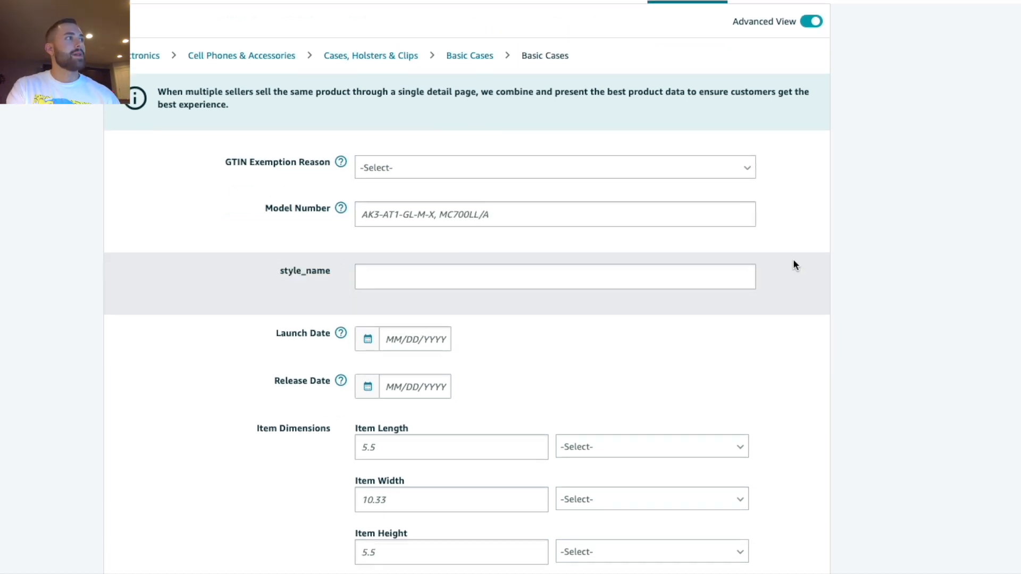
{"action": "scroll", "coordinate": [793, 265], "scroll_direction": "down", "scroll_amount": 4}
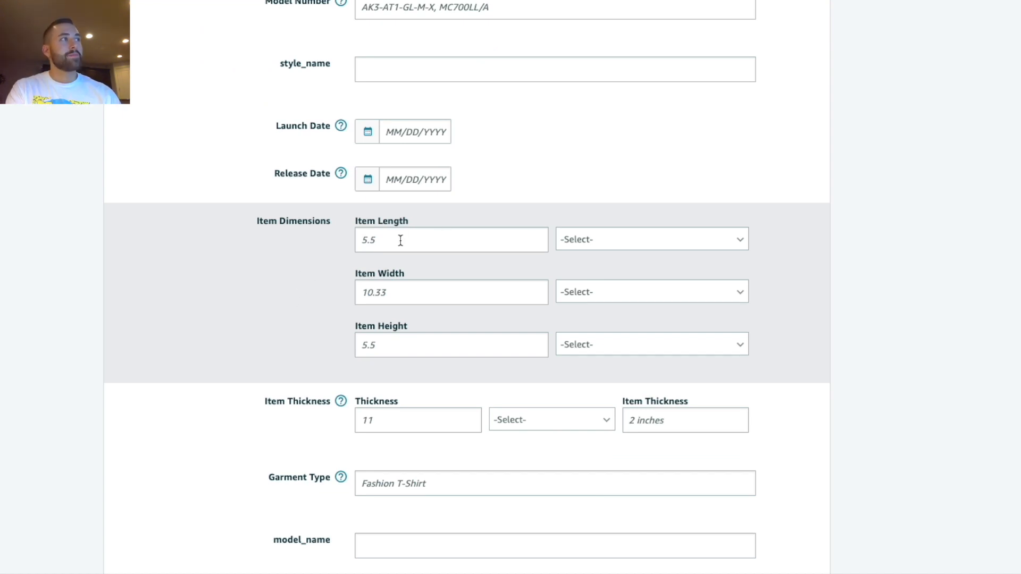
{"action": "left_click", "coordinate": [612, 240]}
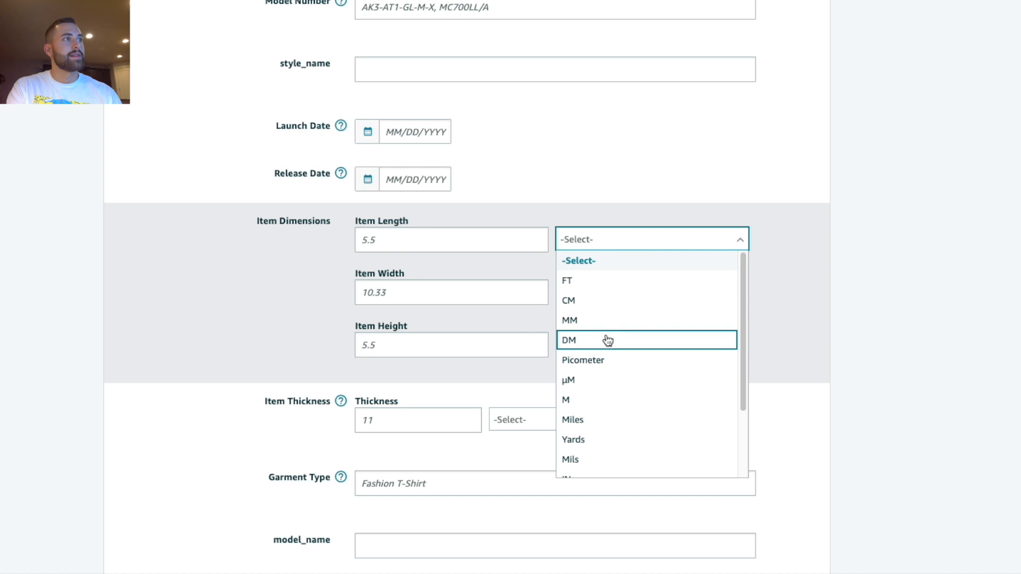
{"action": "scroll", "coordinate": [607, 361], "scroll_direction": "down", "scroll_amount": 1}
{"action": "scroll", "coordinate": [607, 376], "scroll_direction": "down", "scroll_amount": 3}
{"action": "left_click", "coordinate": [606, 388]}
{"action": "left_click", "coordinate": [467, 249]}
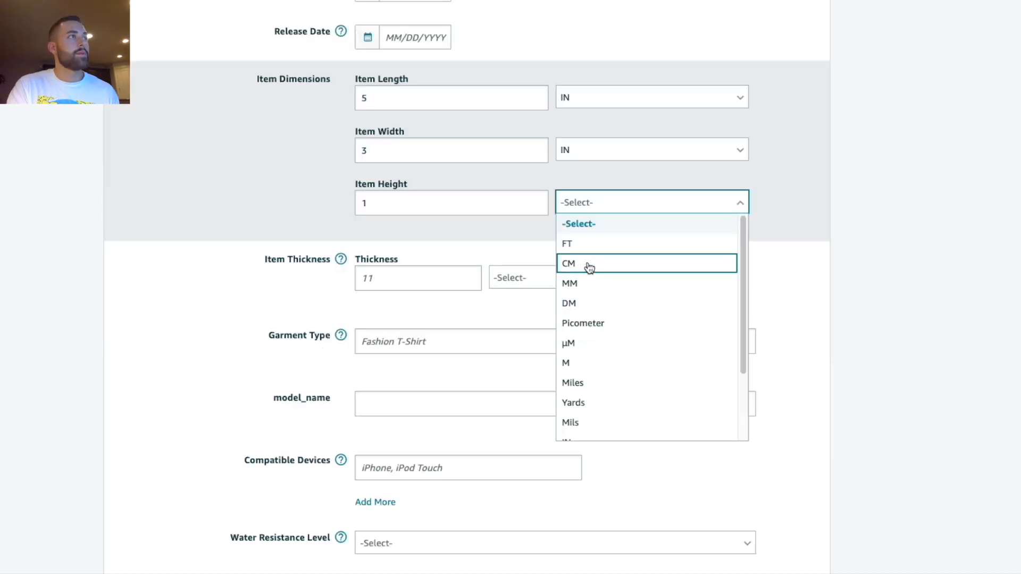
{"action": "left_click", "coordinate": [589, 262]}
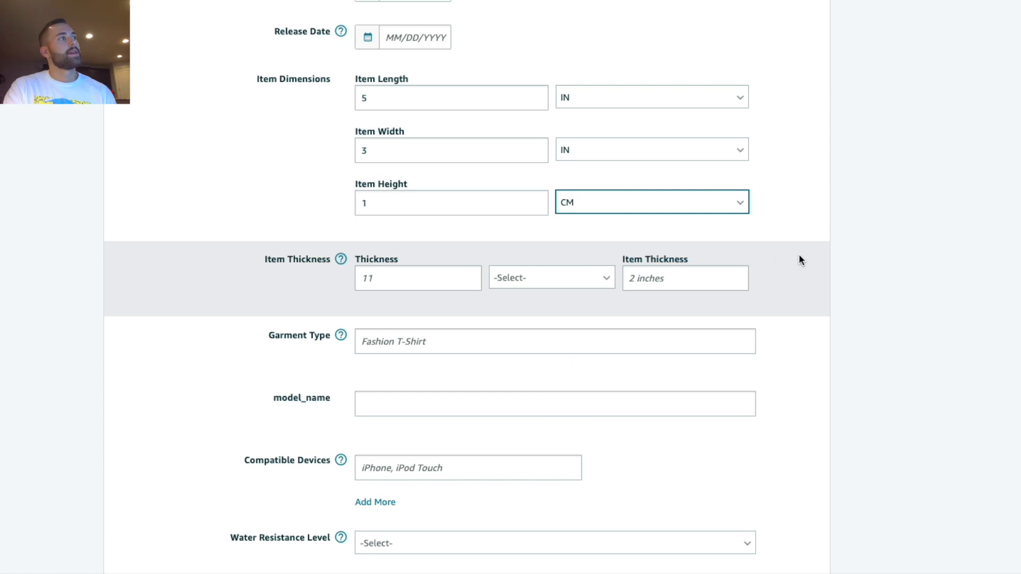
- Set the Item Thickness to 1 CM
{"action": "scroll", "coordinate": [799, 255], "scroll_direction": "down", "scroll_amount": 1}
{"action": "mouse_move", "coordinate": [341, 249]}
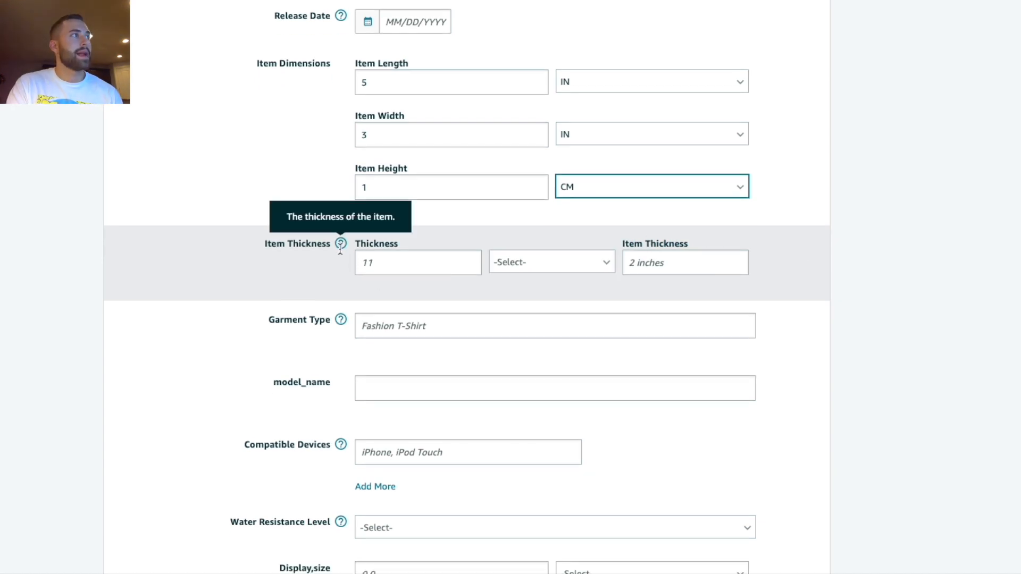
{"action": "left_click", "coordinate": [421, 265]}
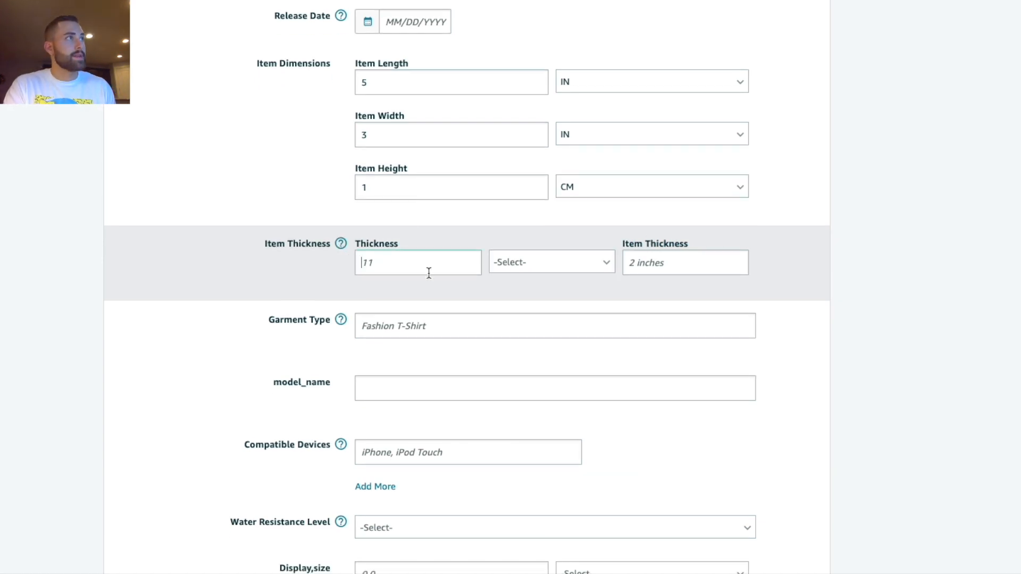
{"action": "type", "text": "1"}
{"action": "left_click", "coordinate": [540, 273]}
{"action": "left_click", "coordinate": [527, 335]}
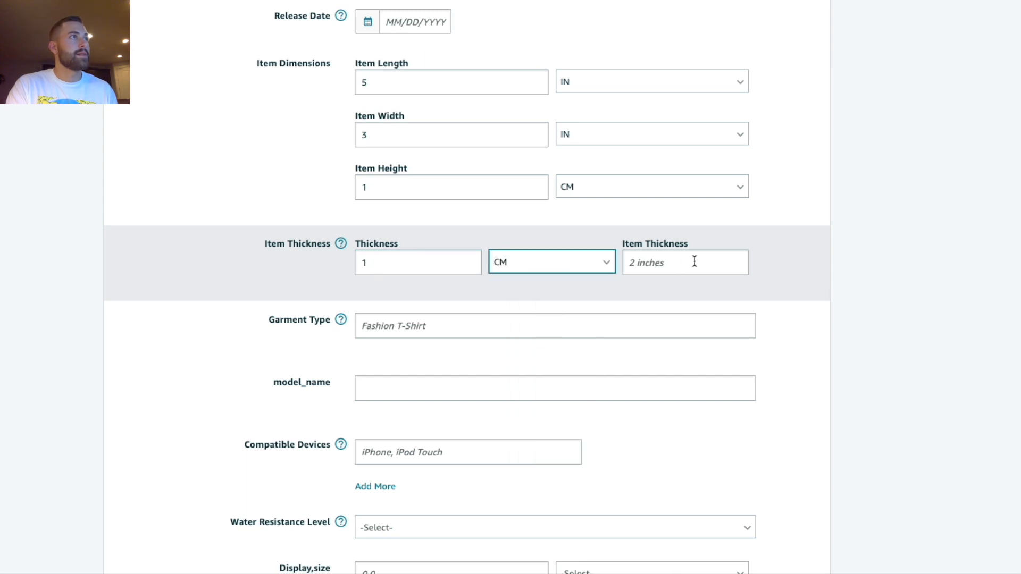
- List iPhone SE and iPhone 7 as the listing's compatible devices
{"action": "scroll", "coordinate": [756, 281], "scroll_direction": "down", "scroll_amount": 5}
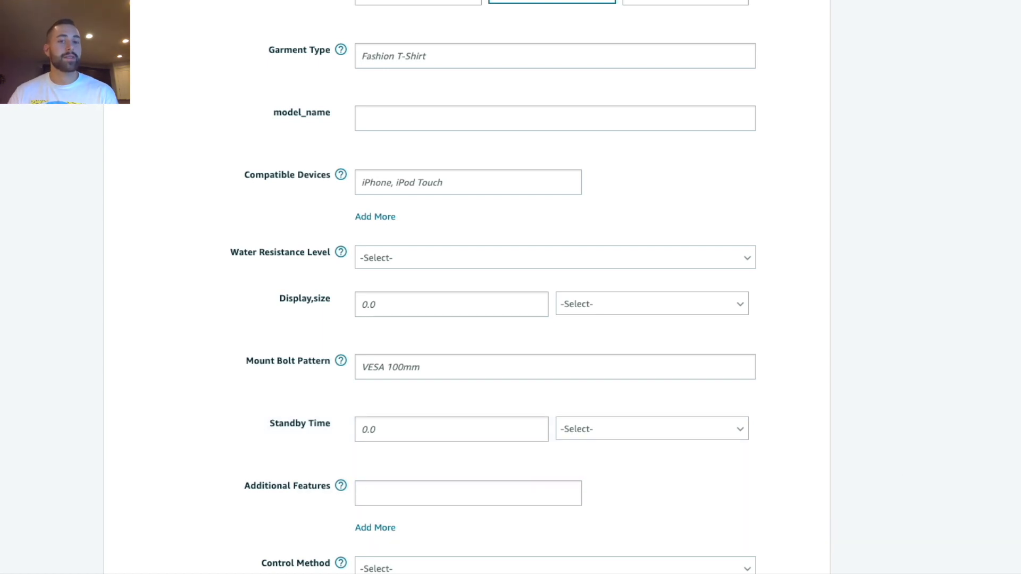
{"action": "scroll", "coordinate": [510, 287], "scroll_direction": "up", "scroll_amount": 15}
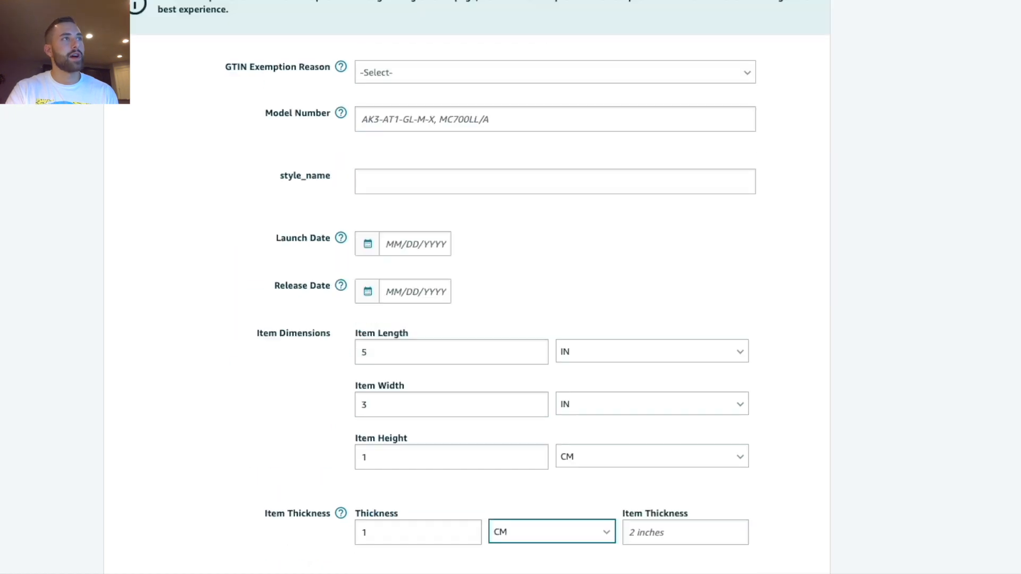
{"action": "scroll", "coordinate": [945, 223], "scroll_direction": "down", "scroll_amount": 20}
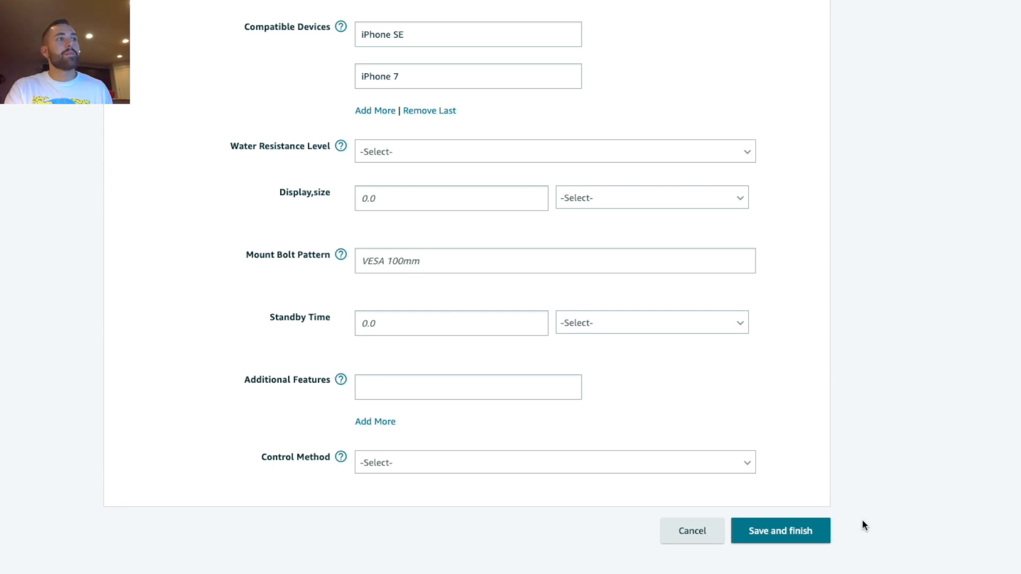
- Review the entries in the listing's More Details and Offer sections
{"action": "scroll", "coordinate": [862, 520], "scroll_direction": "up", "scroll_amount": 15}
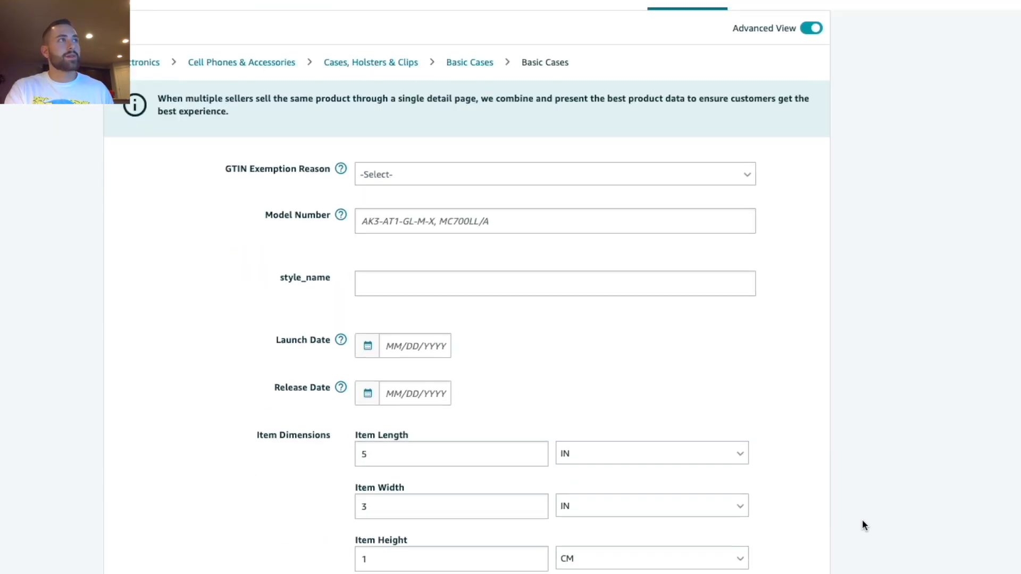
{"action": "scroll", "coordinate": [818, 183], "scroll_direction": "up", "scroll_amount": 1}
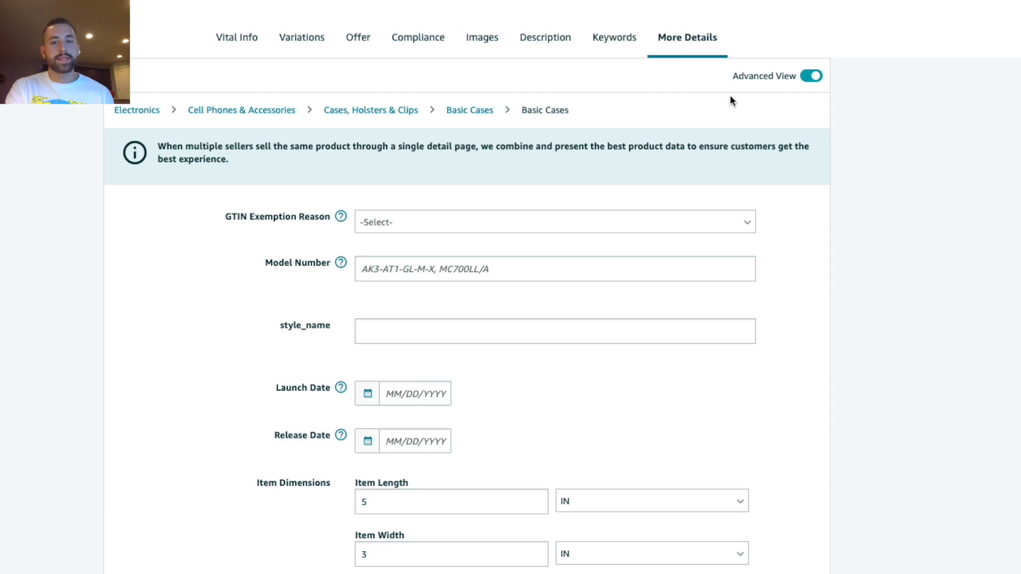
{"action": "scroll", "coordinate": [883, 266], "scroll_direction": "down", "scroll_amount": 16}
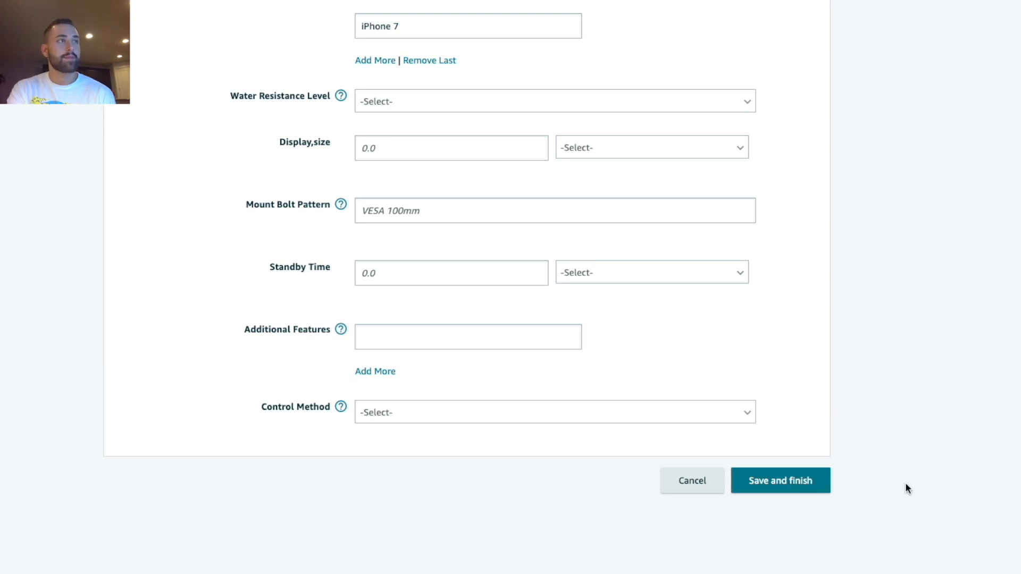
{"action": "scroll", "coordinate": [906, 489], "scroll_direction": "up", "scroll_amount": 16}
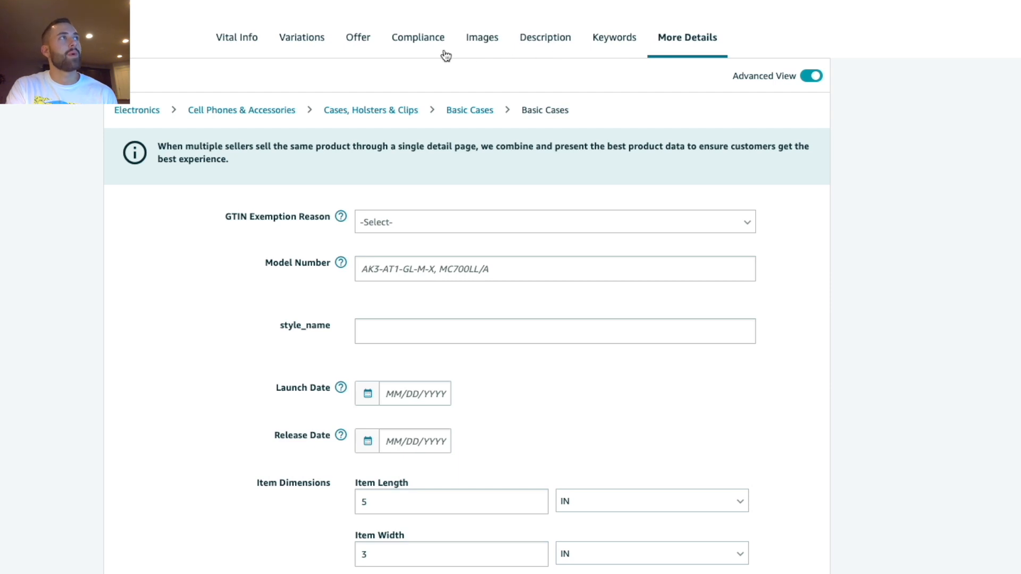
{"action": "left_click", "coordinate": [365, 44]}
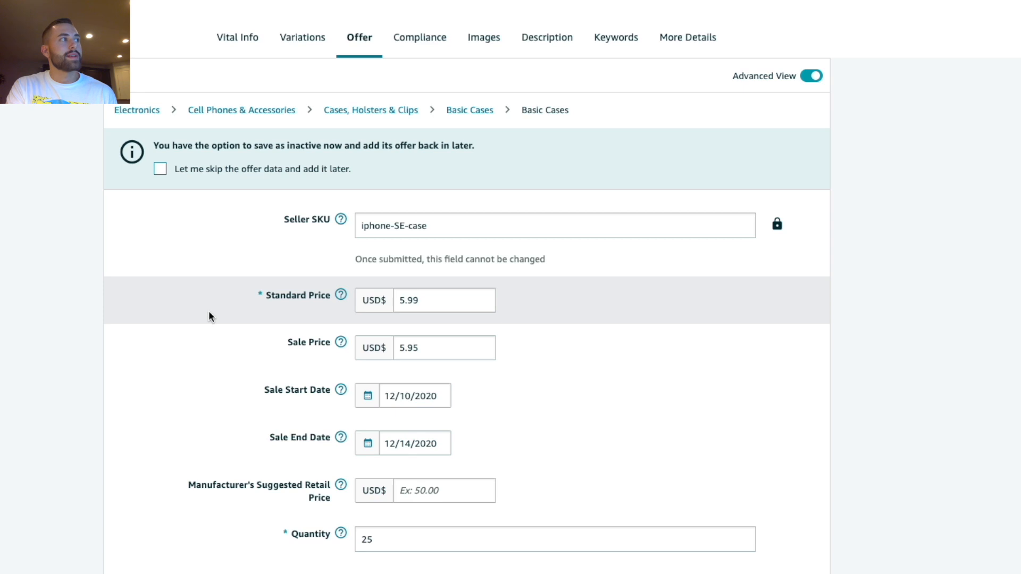
{"action": "scroll", "coordinate": [207, 317], "scroll_direction": "down", "scroll_amount": 5}
{"action": "scroll", "coordinate": [203, 320], "scroll_direction": "up", "scroll_amount": 5}
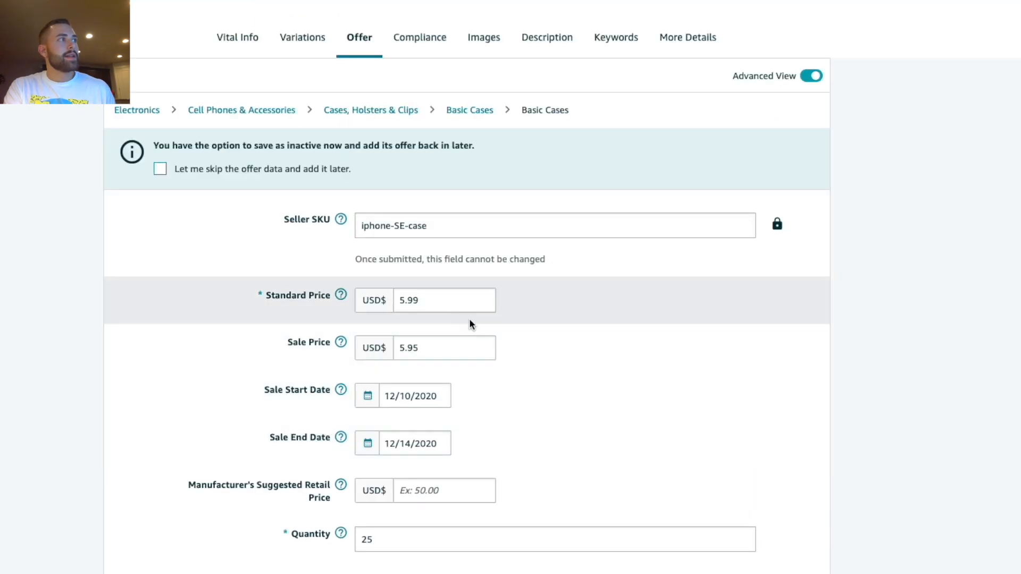
- Clear the Standard Price in the Offer section
{"action": "left_click", "coordinate": [447, 307]}
{"action": "key", "text": "BackSpace"}
{"action": "key", "text": "BackSpace"}
{"action": "key", "text": "BackSpace"}
{"action": "key", "text": "BackSpace"}
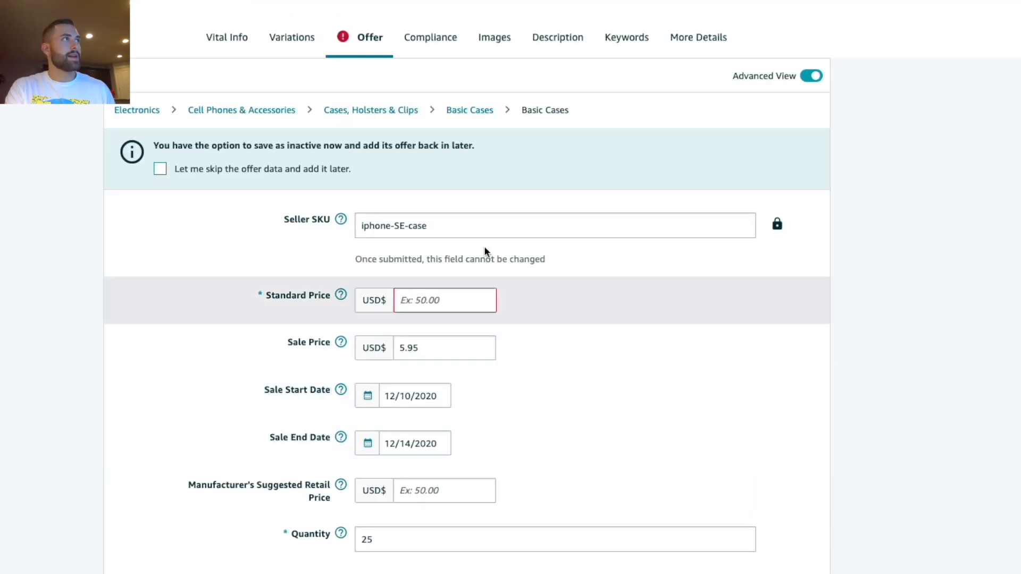
- Try to save and finish the listing from More Details while the Standard Price is empty
{"action": "left_click", "coordinate": [699, 39]}
{"action": "scroll", "coordinate": [768, 255], "scroll_direction": "down", "scroll_amount": 15}
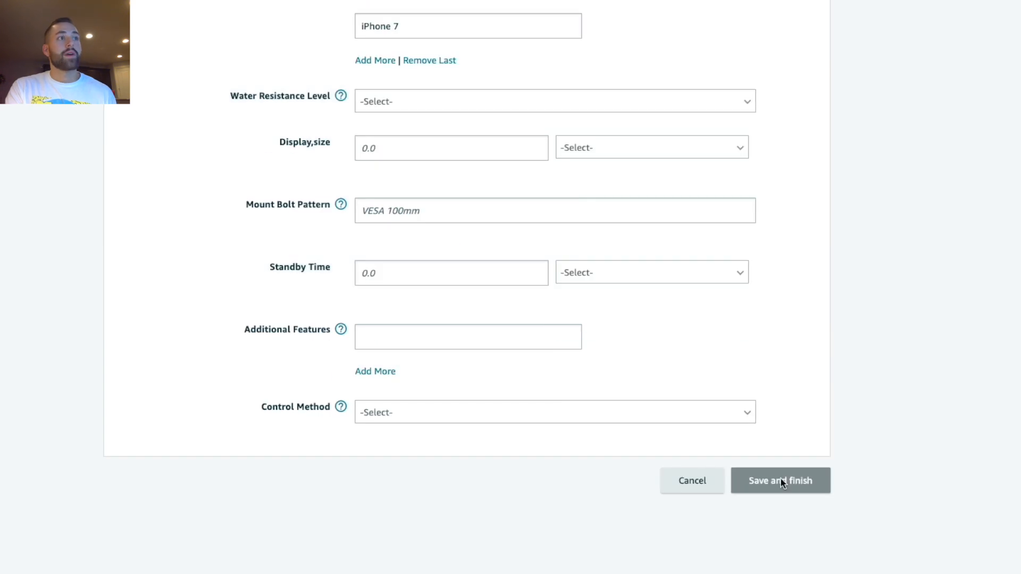
{"action": "left_click_drag", "start_coordinate": [761, 490], "coordinate": [771, 484]}
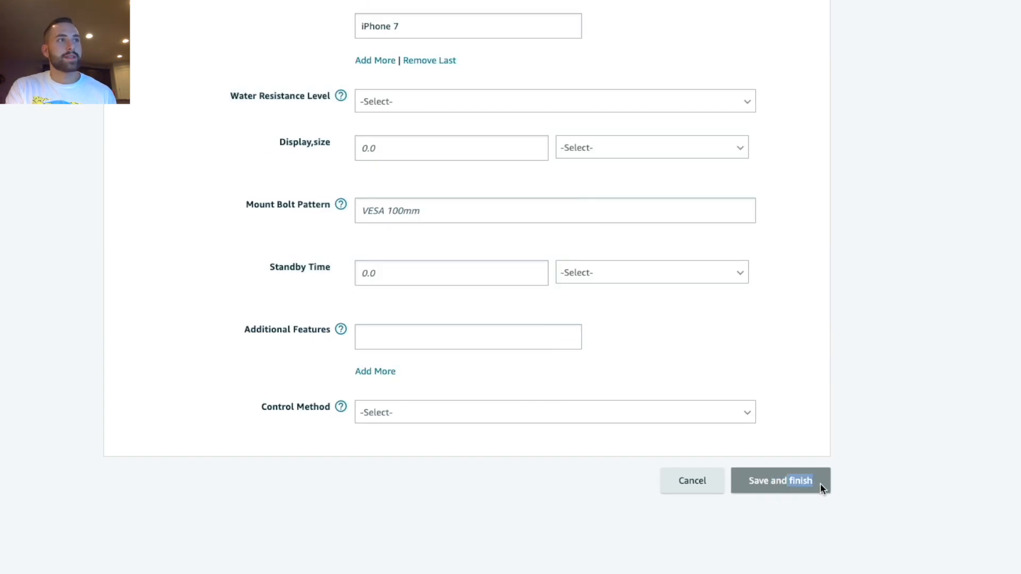
{"action": "scroll", "coordinate": [821, 483], "scroll_direction": "up", "scroll_amount": 15}
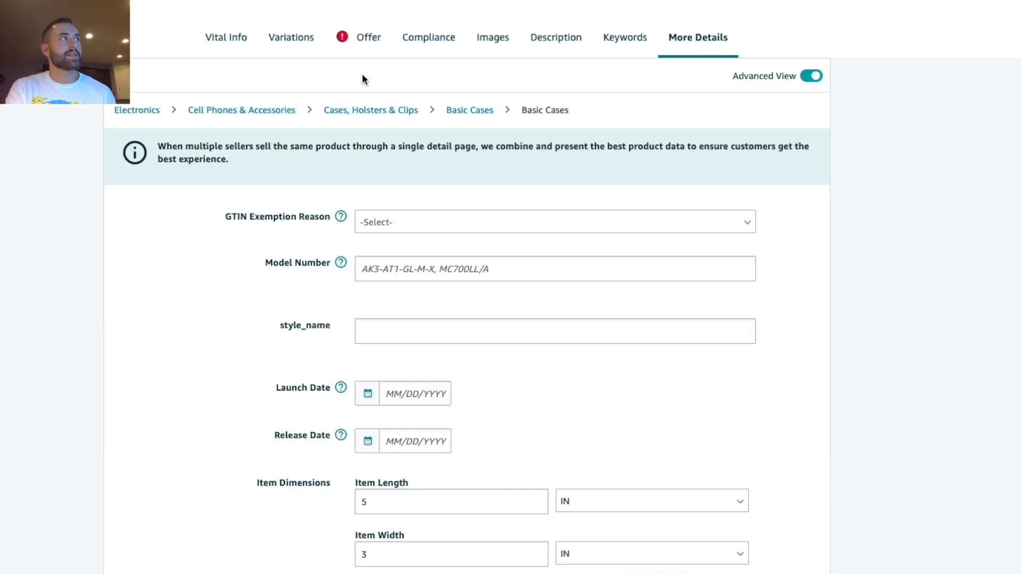
- Enter 5.99 as the Standard Price in the Offer section and return to More Details
{"action": "left_click", "coordinate": [355, 41]}
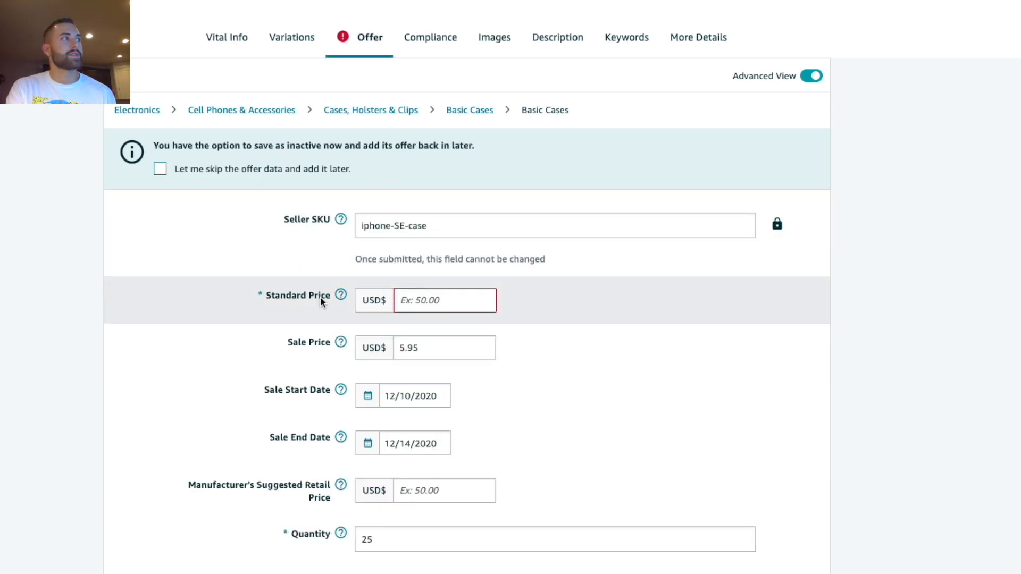
{"action": "left_click", "coordinate": [265, 299]}
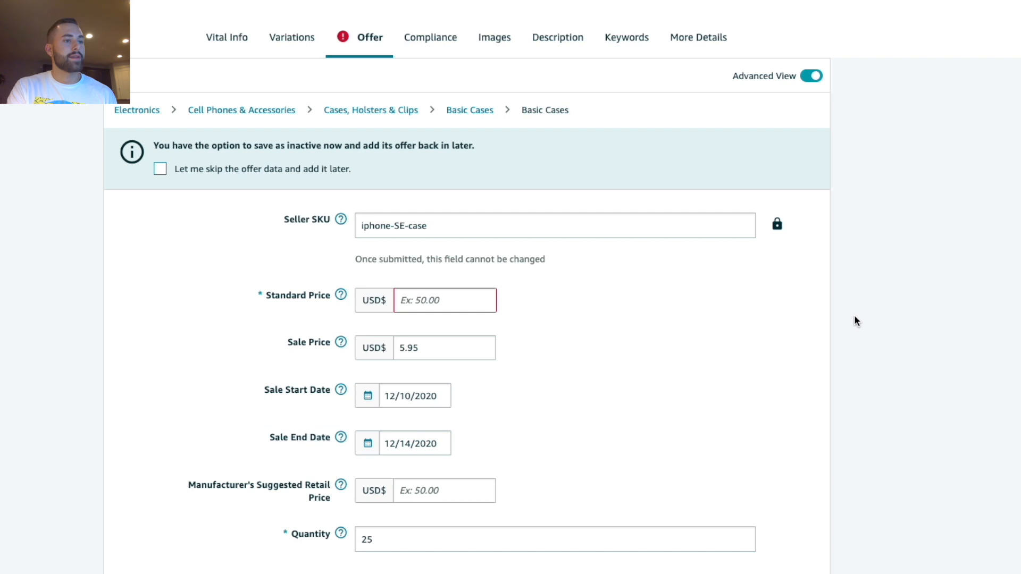
{"action": "type", "text": "5.99"}
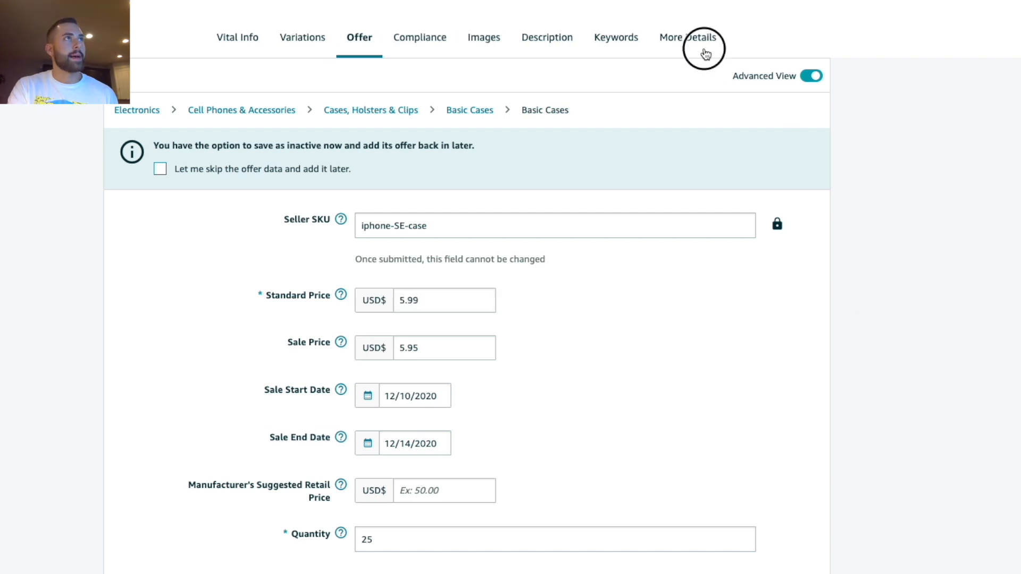
{"action": "left_click", "coordinate": [705, 51]}
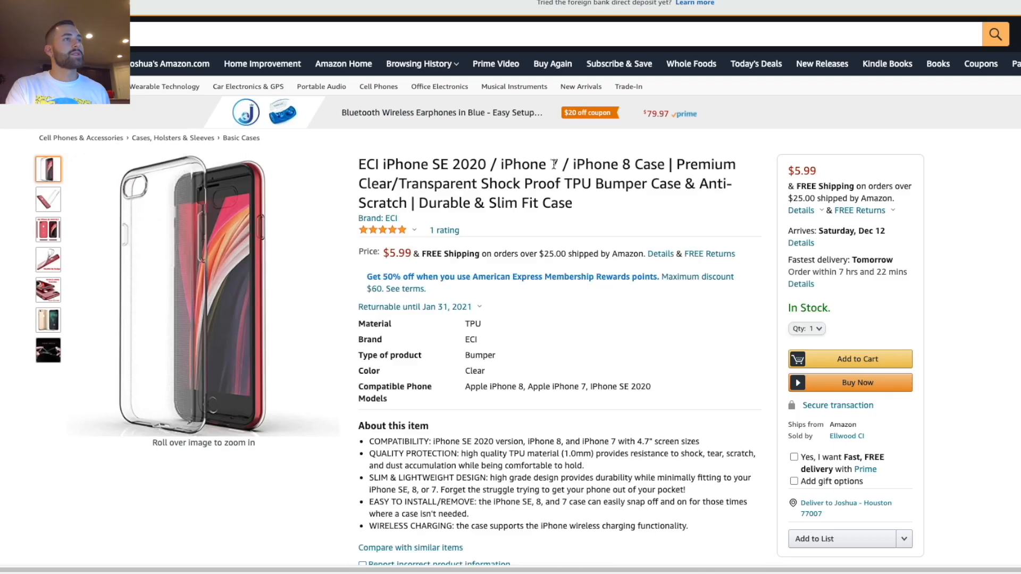
- Examine the feature bullets, product description and product information on the existing Amazon page for the ECI iPhone SE case
{"action": "scroll", "coordinate": [371, 360], "scroll_direction": "down", "scroll_amount": 2}
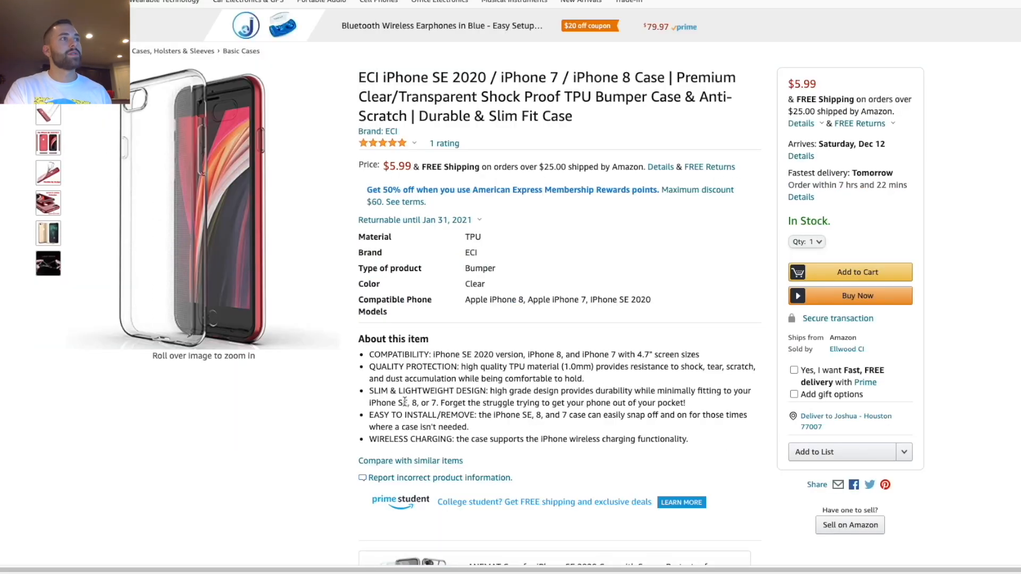
{"action": "left_click_drag", "start_coordinate": [370, 360], "coordinate": [734, 447]}
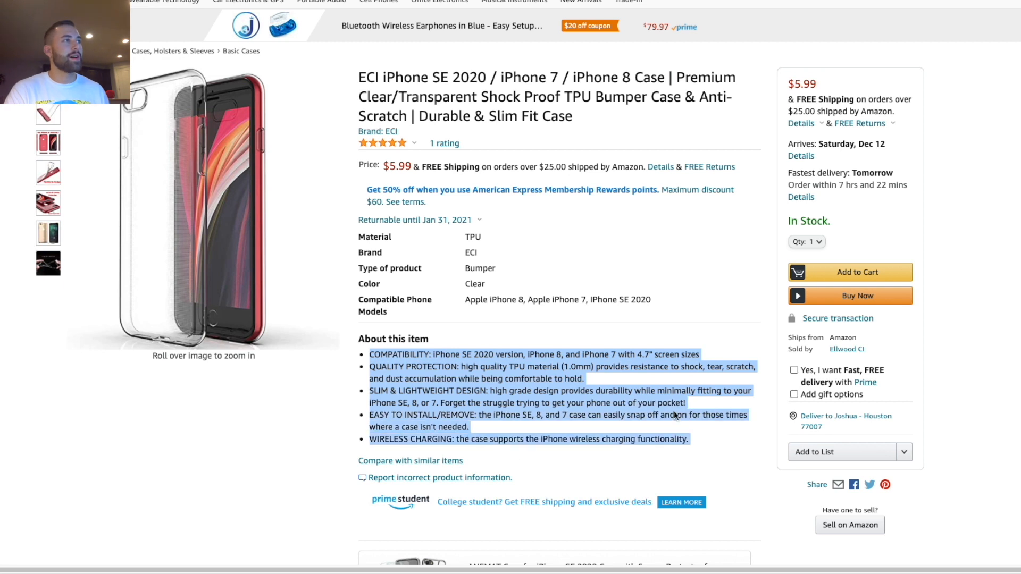
{"action": "left_click", "coordinate": [511, 377]}
{"action": "left_click_drag", "start_coordinate": [364, 355], "coordinate": [708, 440]}
{"action": "left_click", "coordinate": [638, 403]}
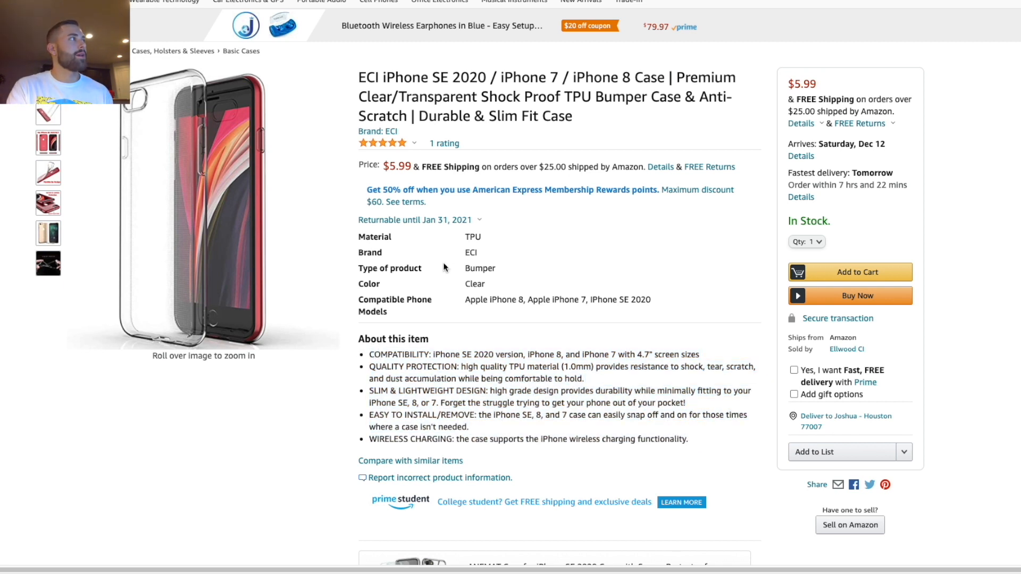
{"action": "scroll", "coordinate": [474, 262], "scroll_direction": "down", "scroll_amount": 20}
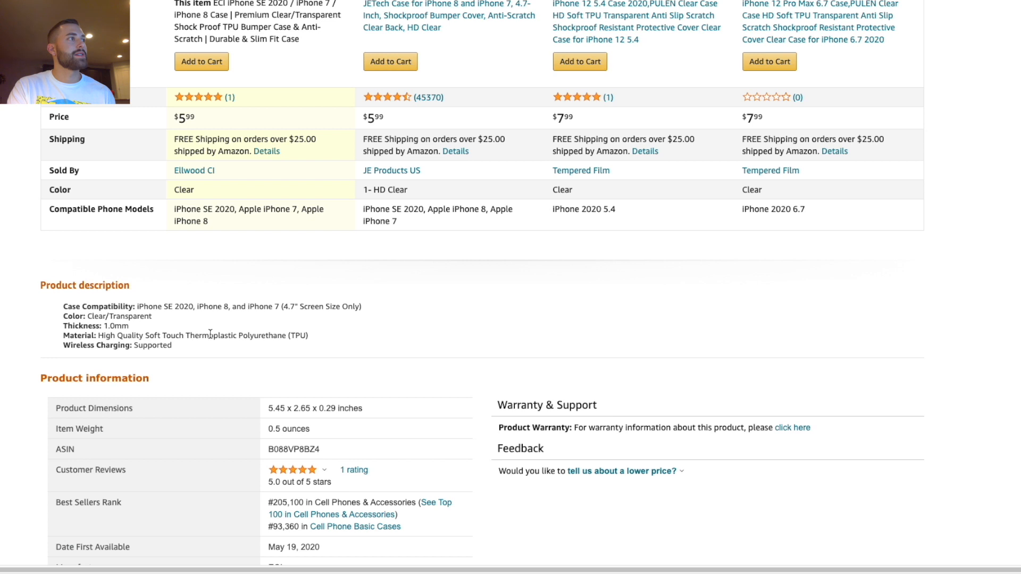
{"action": "scroll", "coordinate": [208, 338], "scroll_direction": "down", "scroll_amount": 1}
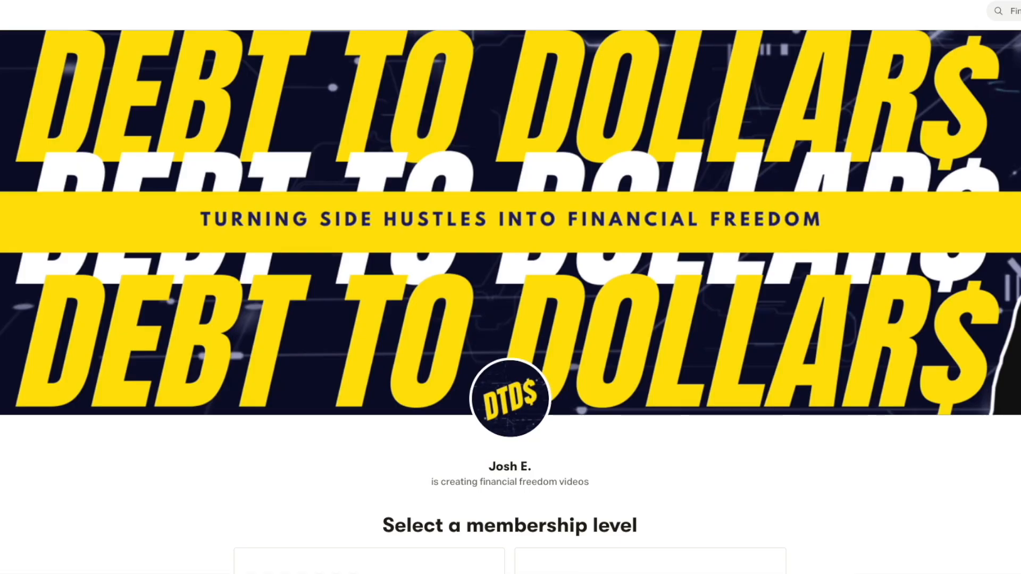
- Switch to the Debt To Dollars membership page and review the Elite and VIP membership levels
{"action": "scroll", "coordinate": [511, 298], "scroll_direction": "down", "scroll_amount": 4}
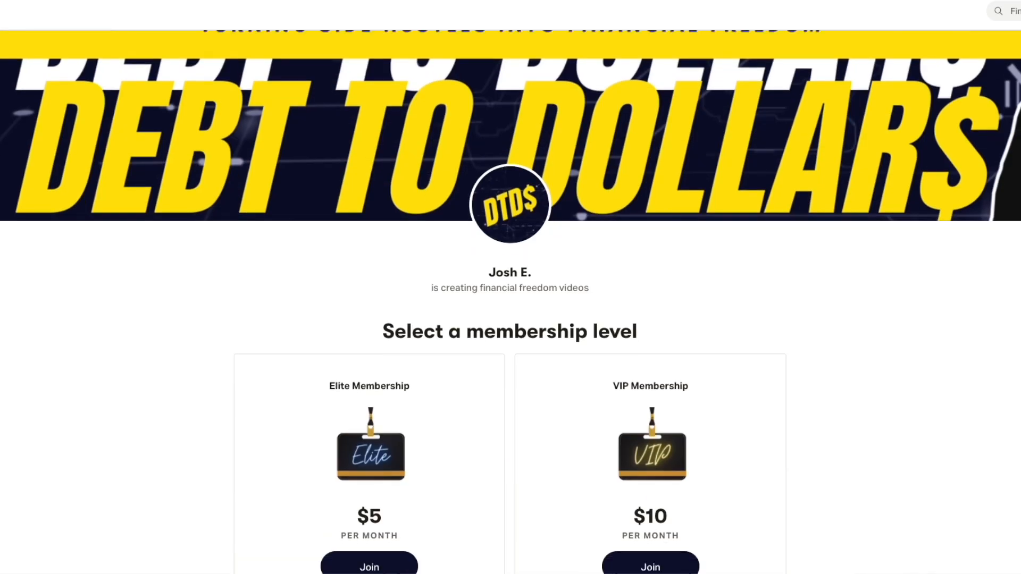
{"action": "scroll", "coordinate": [510, 298], "scroll_direction": "down", "scroll_amount": 5}
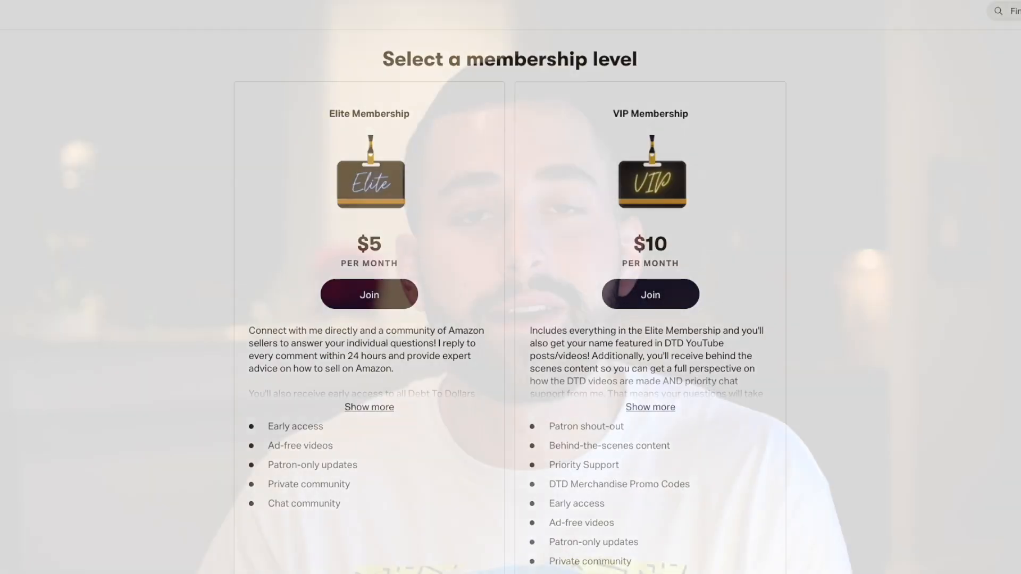